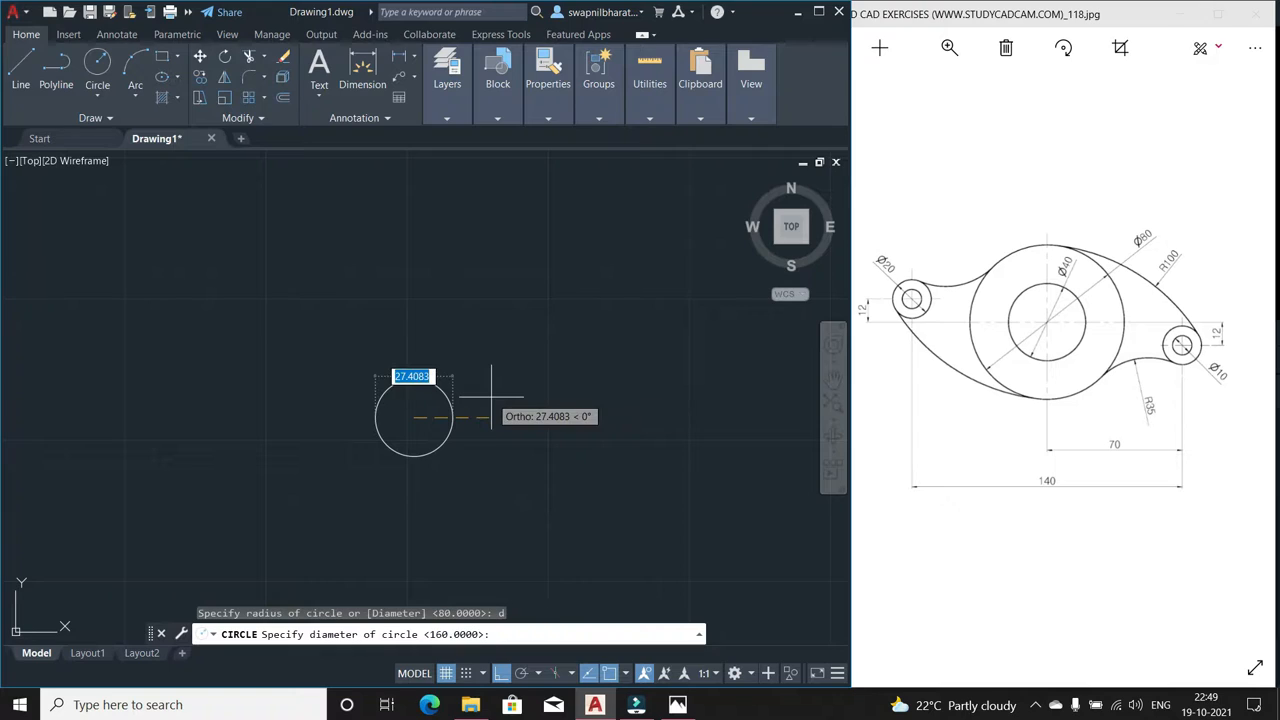
Draw two concentric circles with diameters of 40 and 80 for the central hub
type("40")
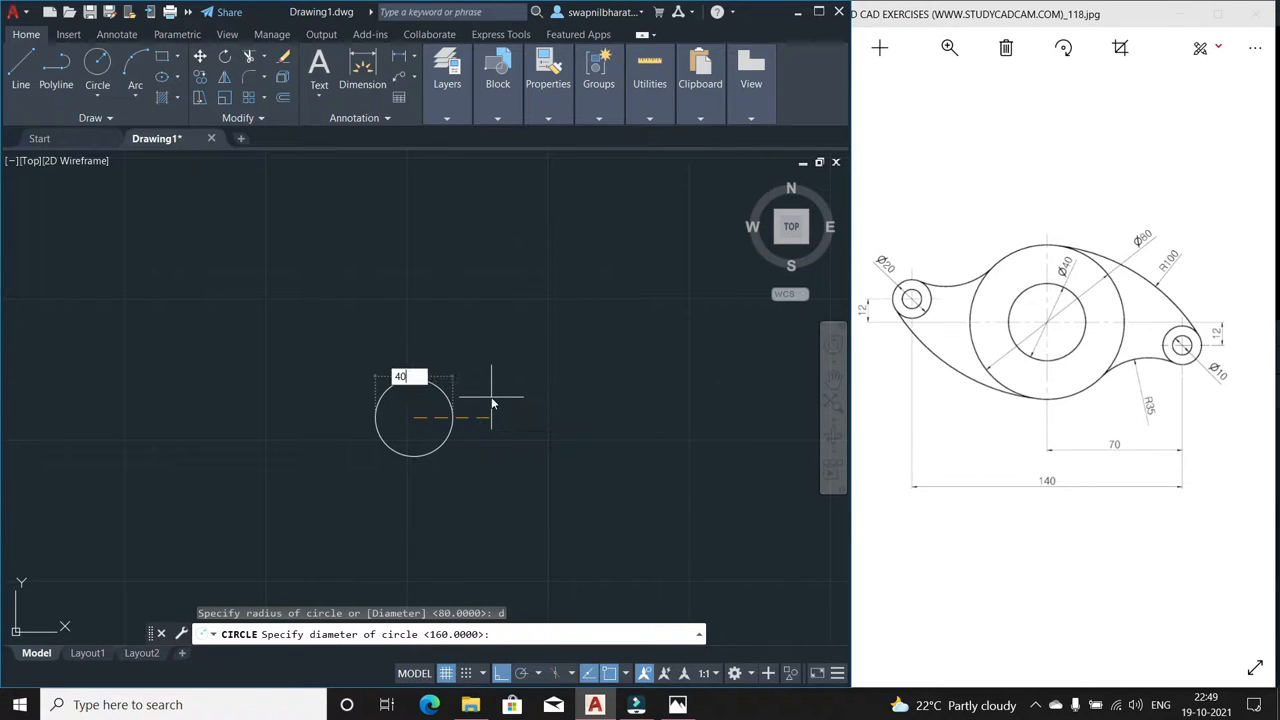
key("Return")
key("Return")
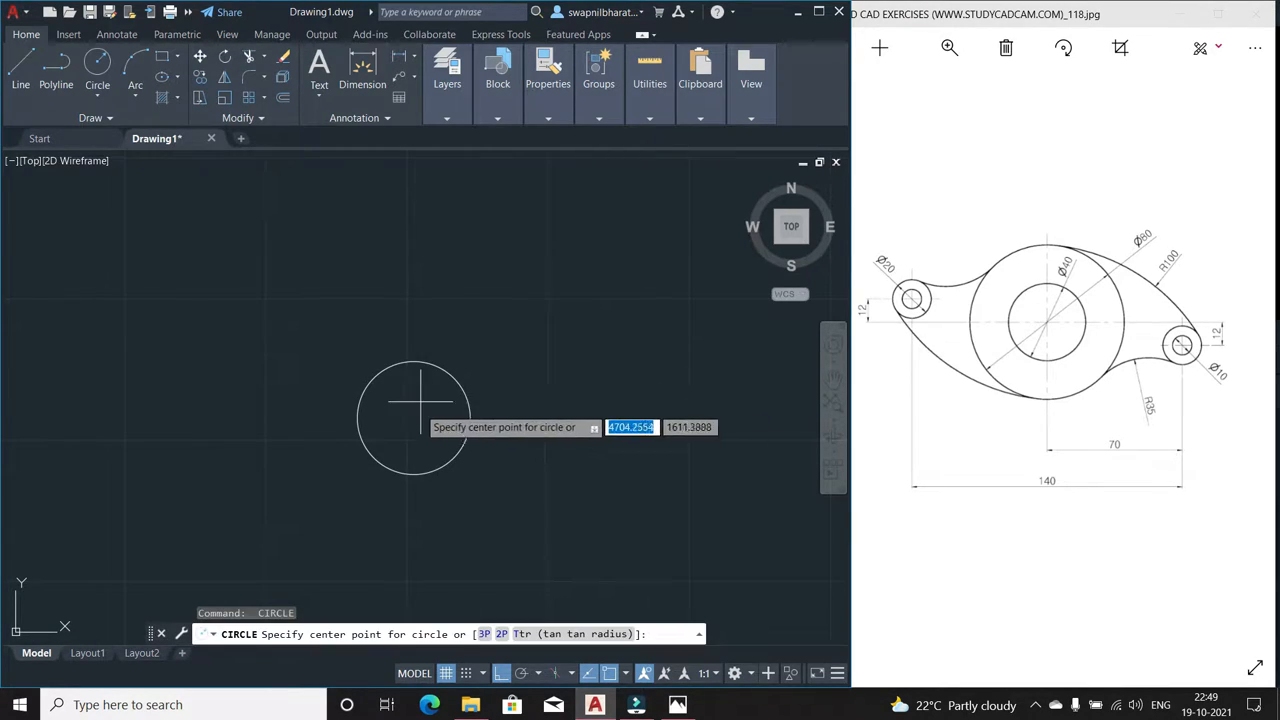
left_click(413, 418)
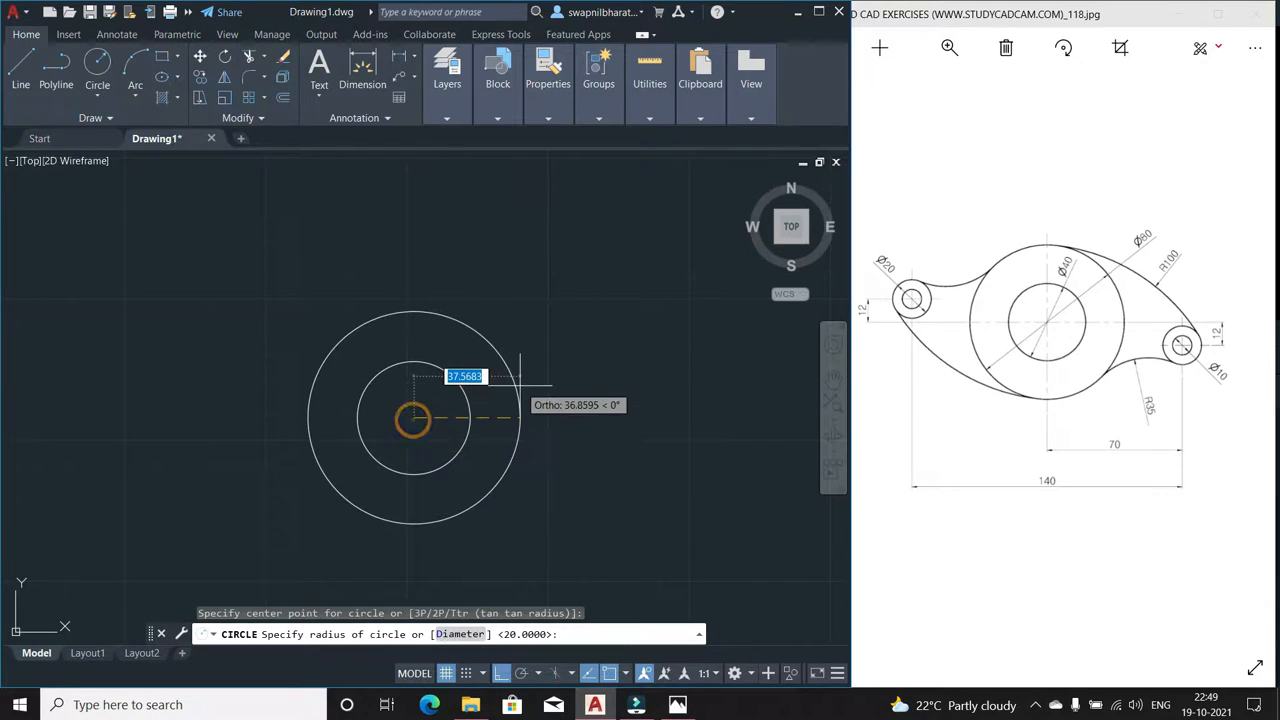
type("d")
key("Return")
type("80")
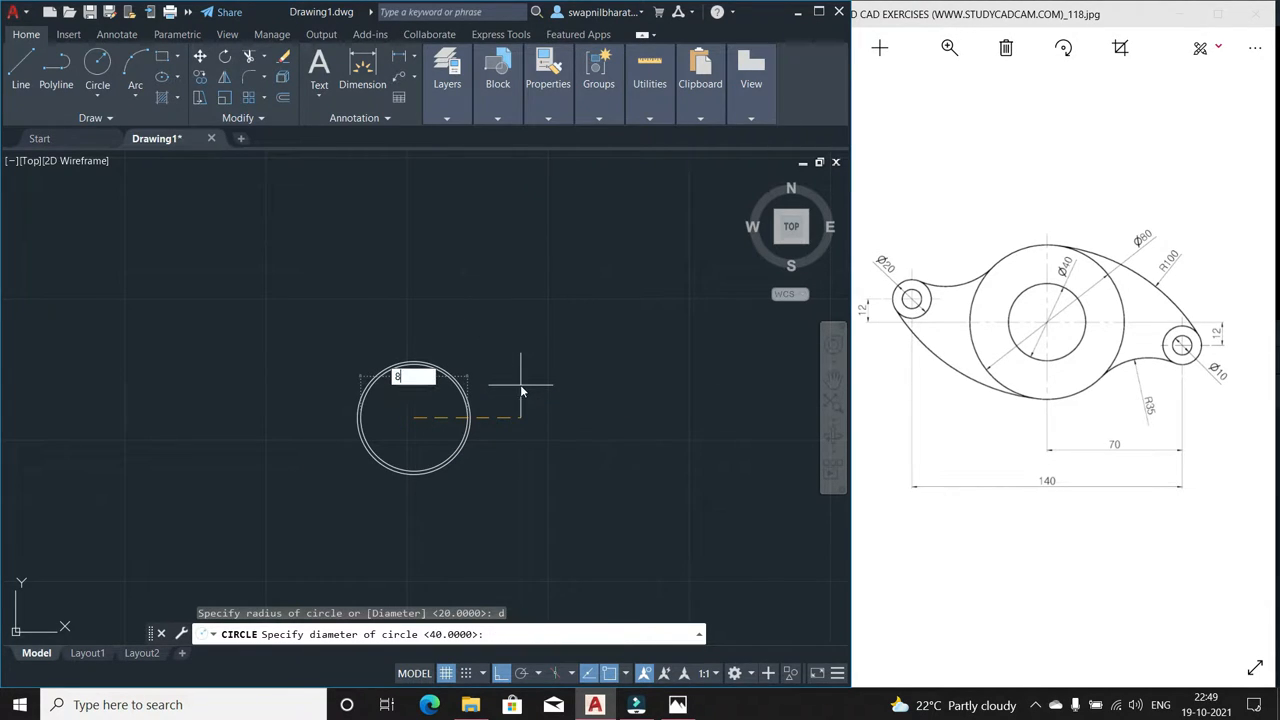
key("Return")
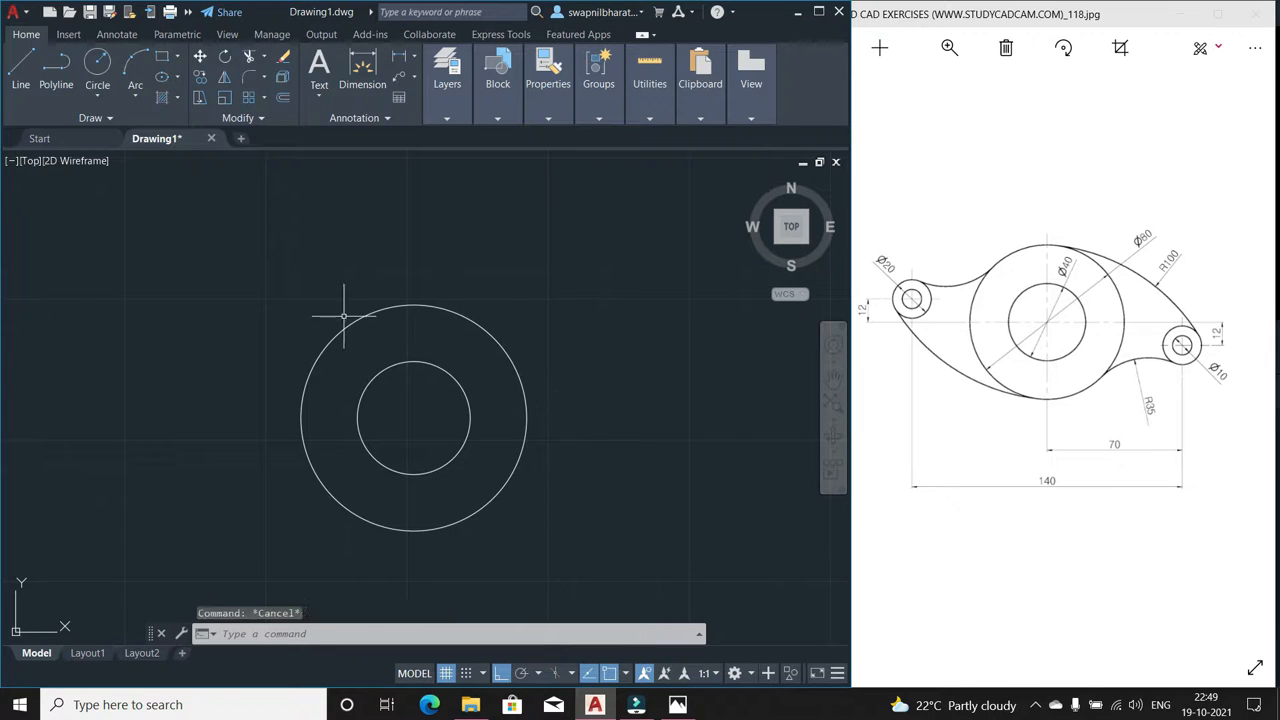
Draw construction lines from the hub's centre, 70 horizontally to the left and 12 vertically upward
left_click(20, 65)
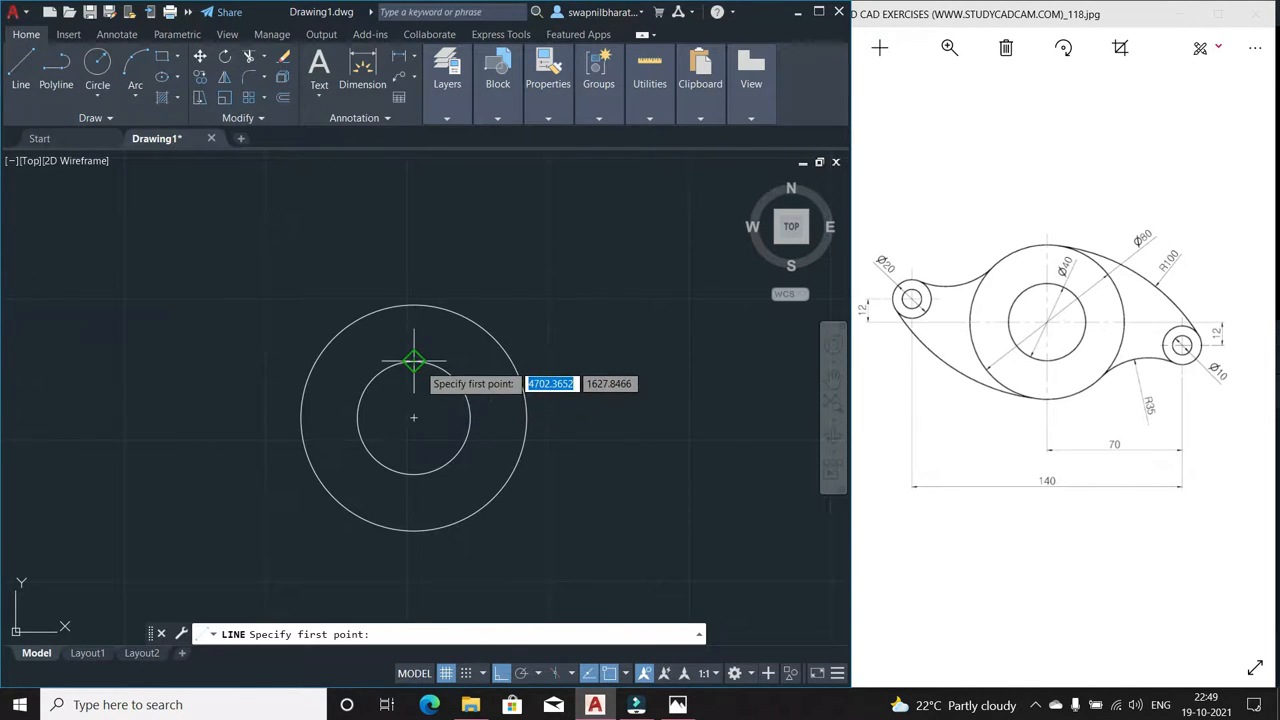
left_click(413, 417)
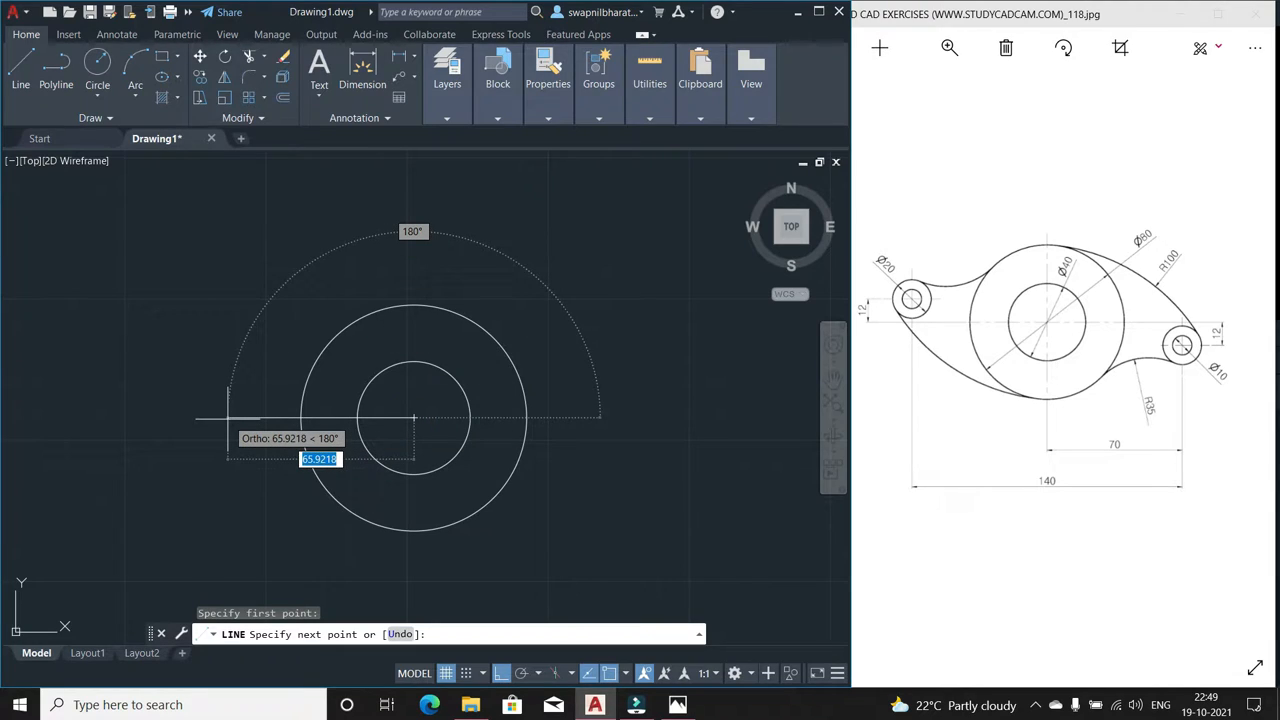
type("70")
key("Return")
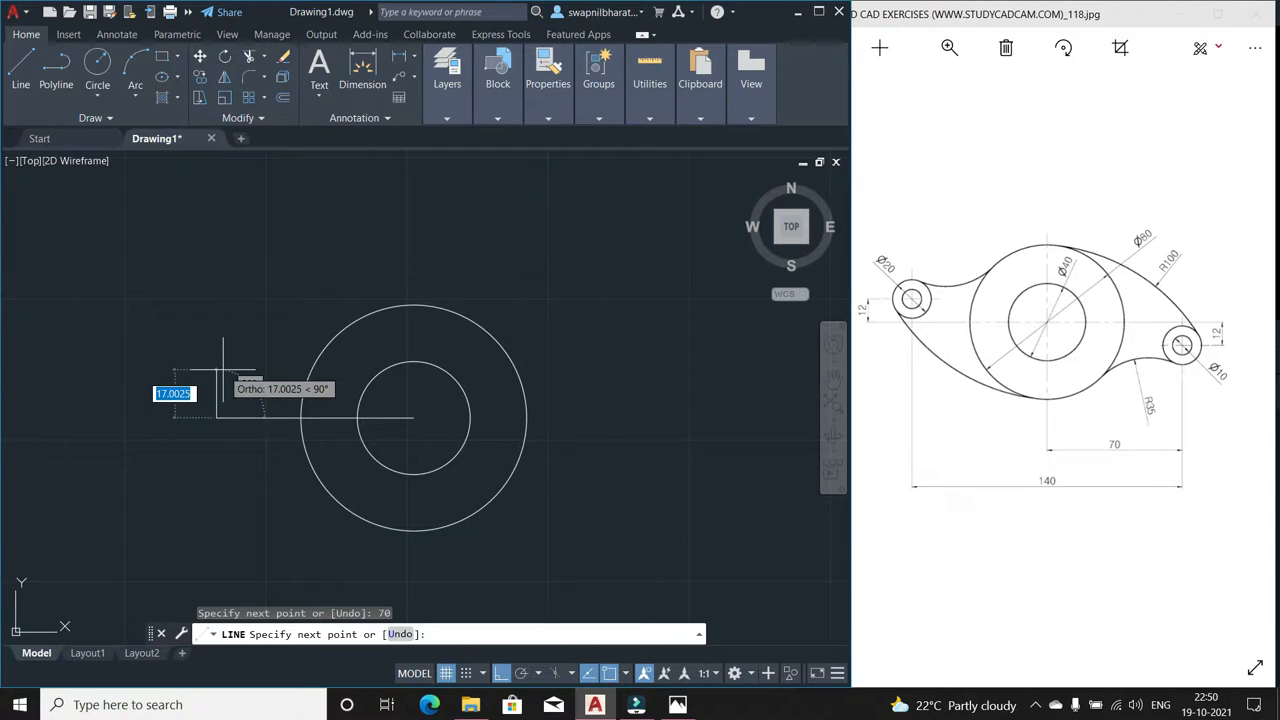
type("12")
key("Return")
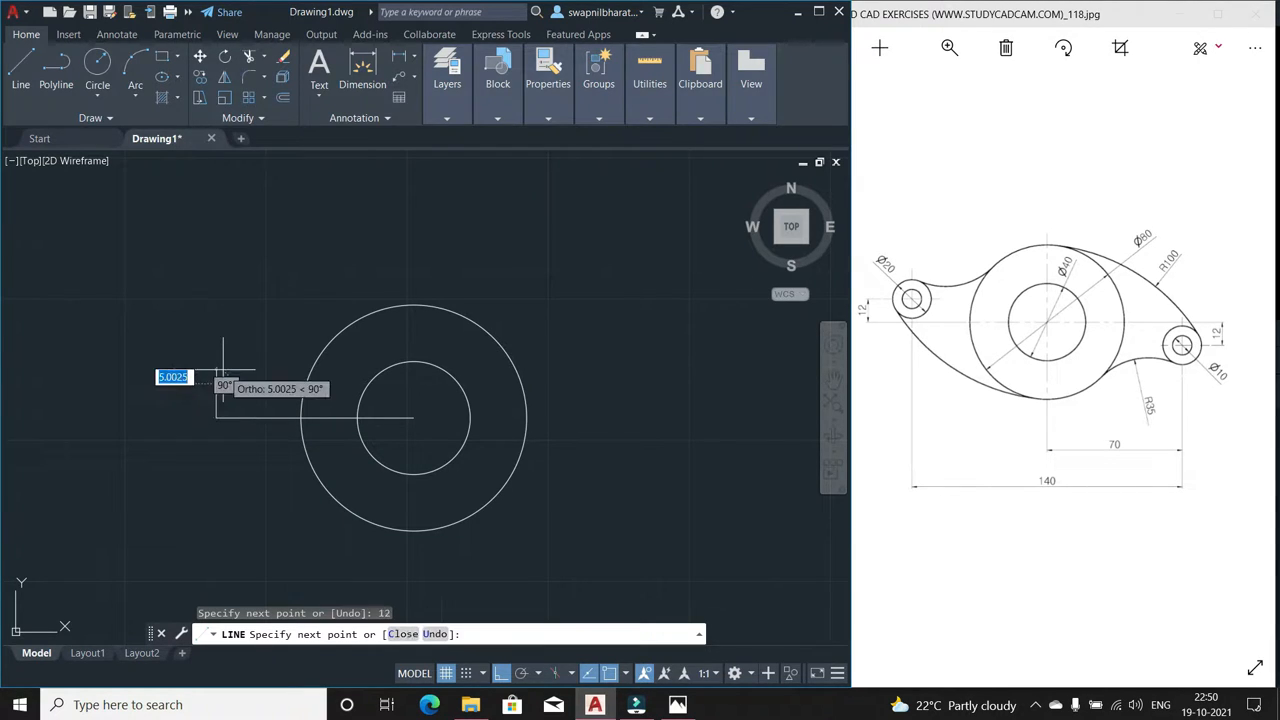
key("Escape")
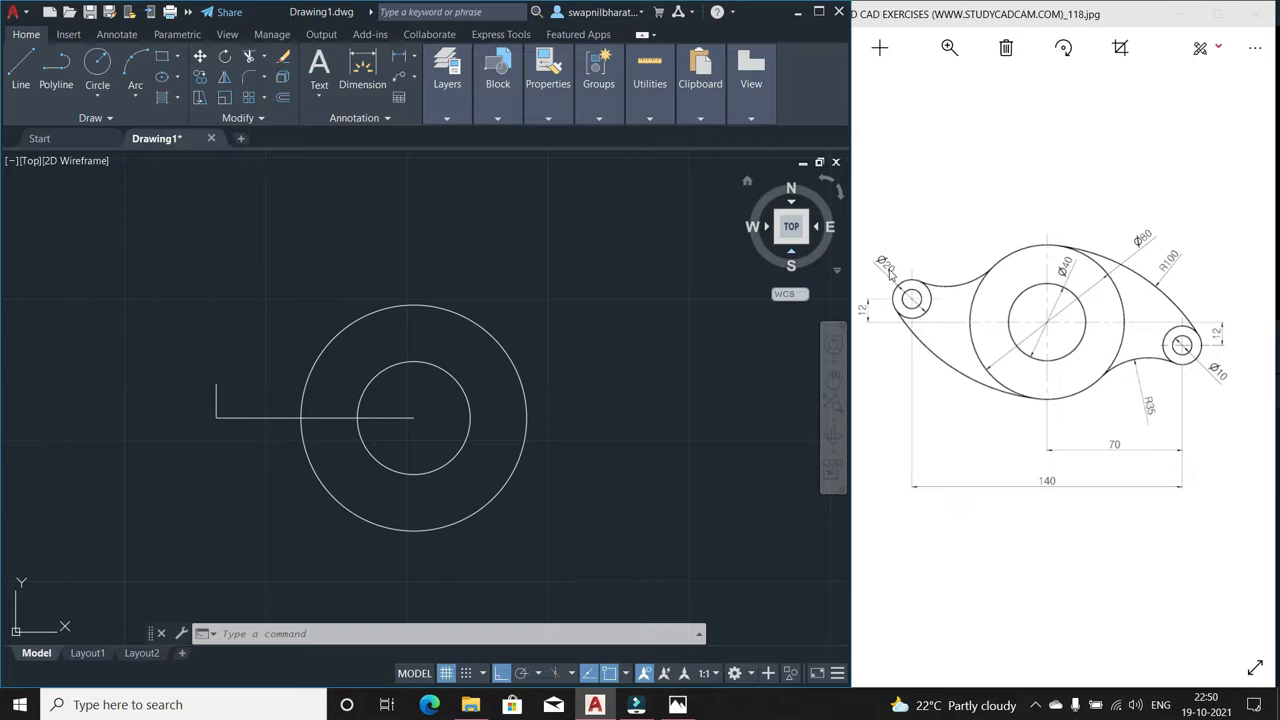
Draw a 20-diameter circle centred on the upper end of the short vertical construction line
left_click(97, 65)
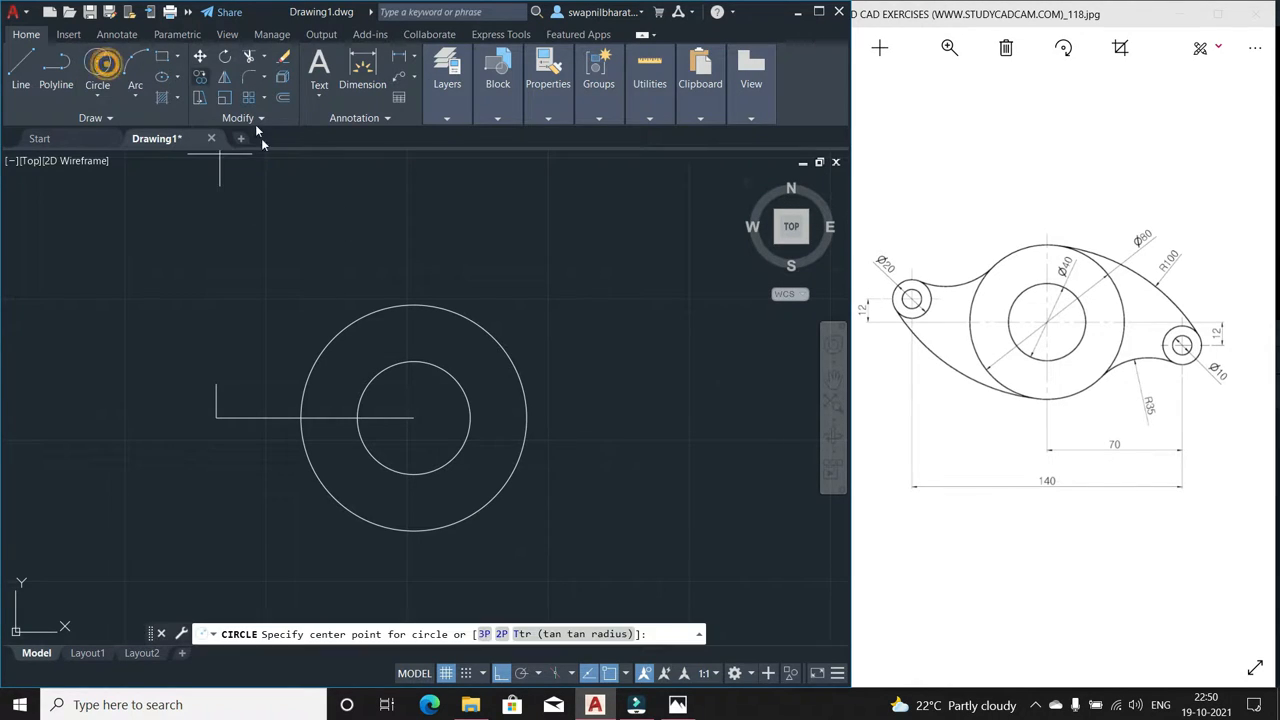
left_click(216, 384)
type("d")
key("Return")
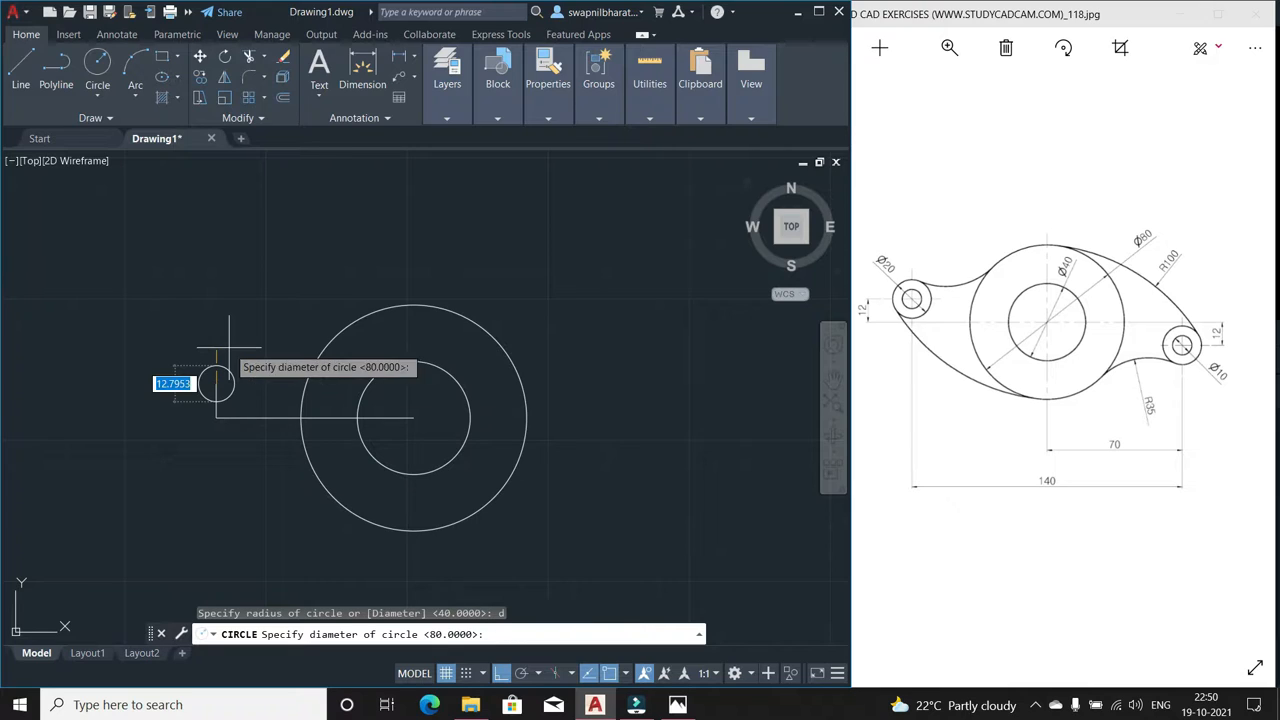
type("20")
key("Return")
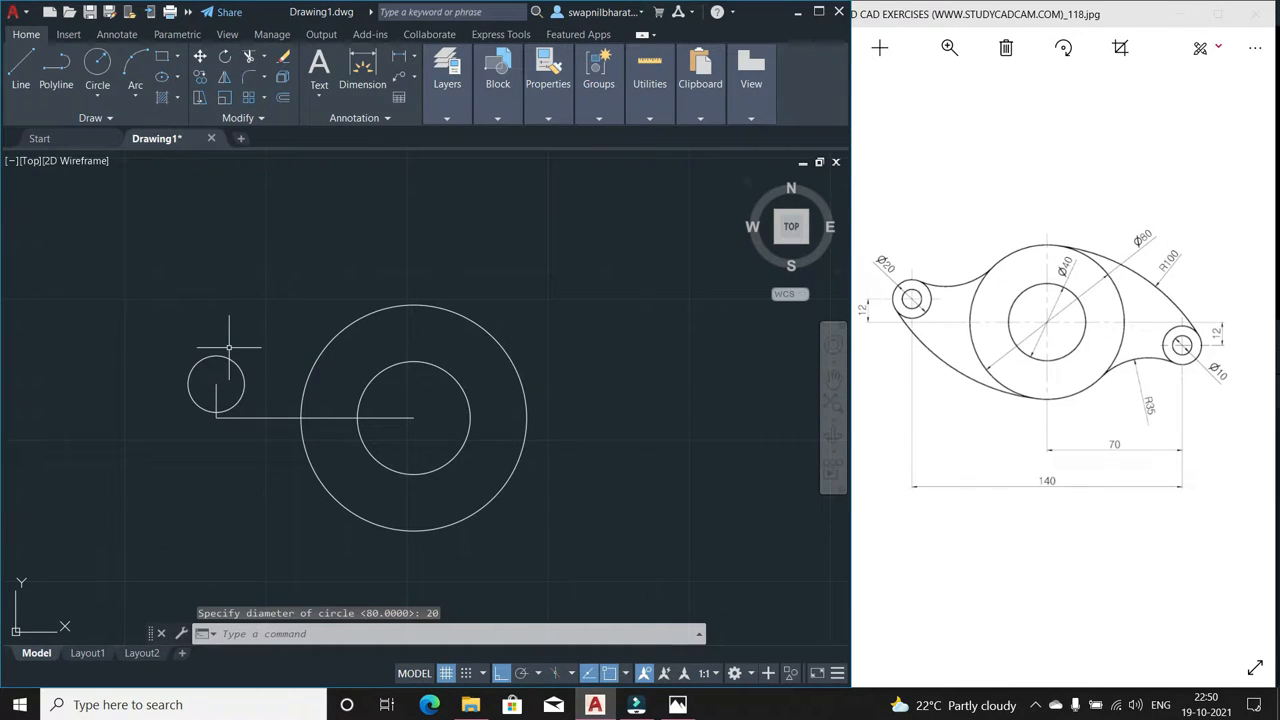
Add a concentric 10-diameter hole inside the 20-diameter circle
key("Return")
left_click(216, 384)
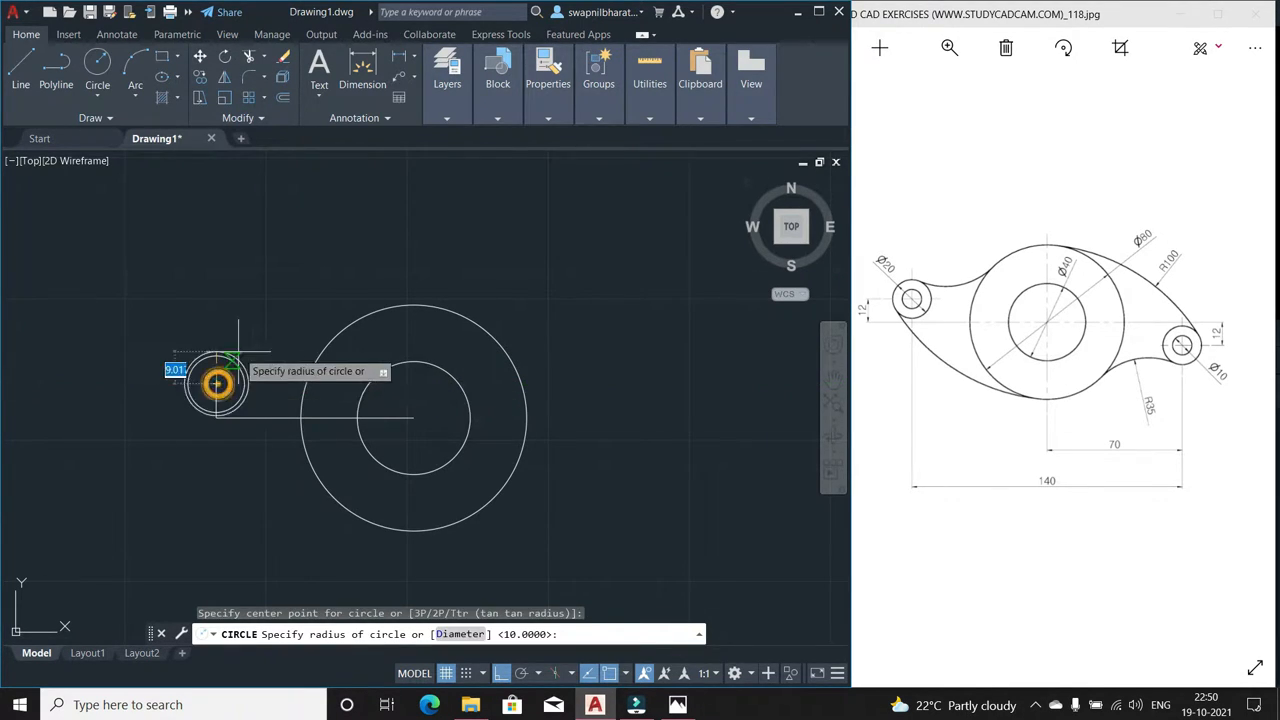
type("d")
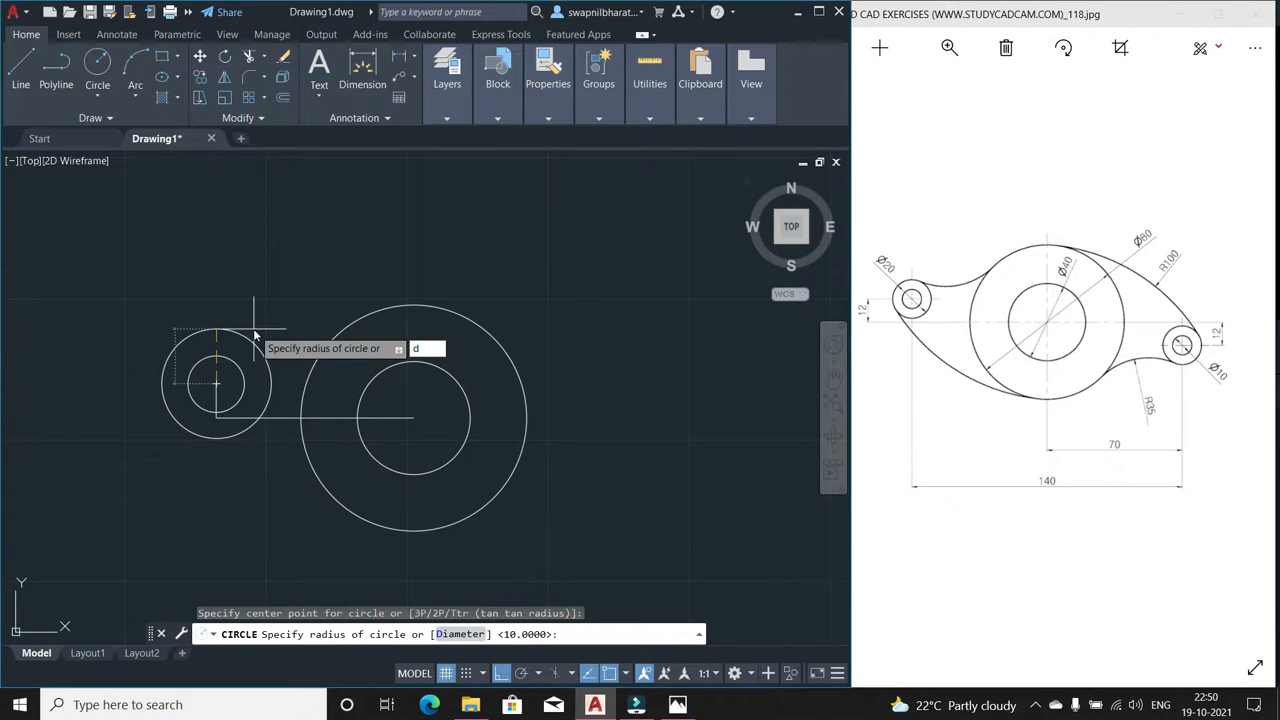
key("Return")
type("10")
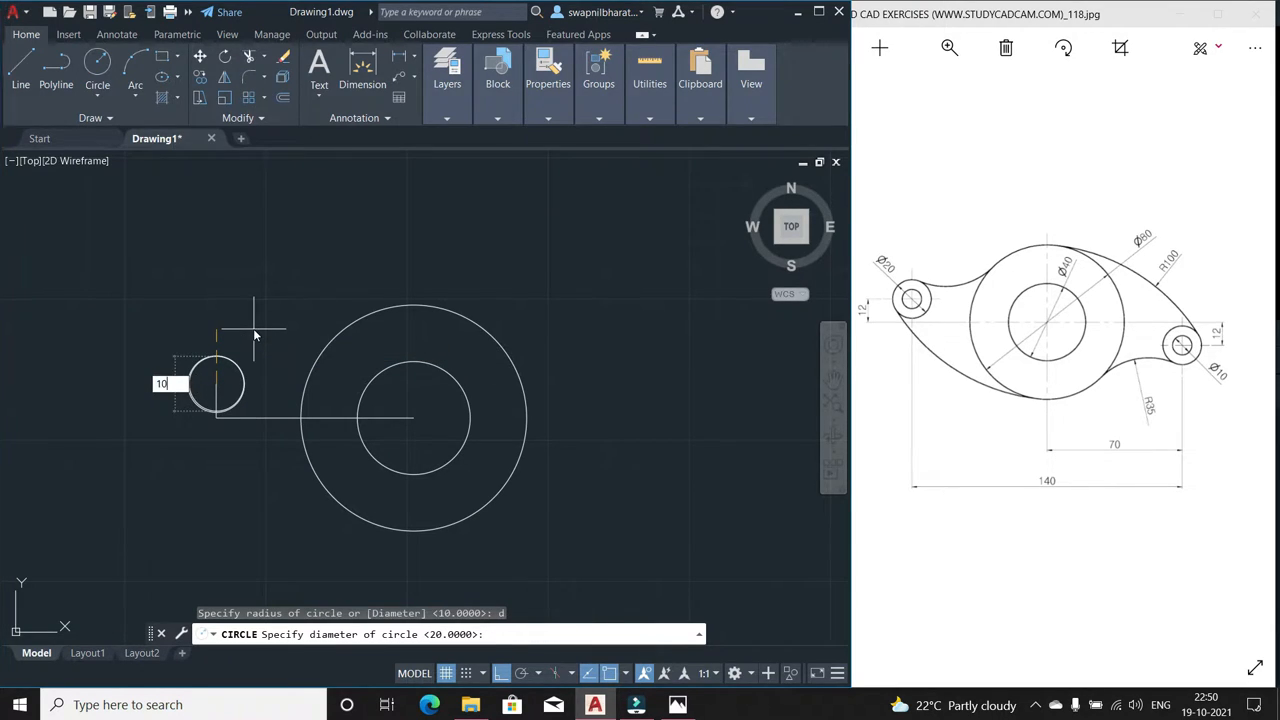
key("Return")
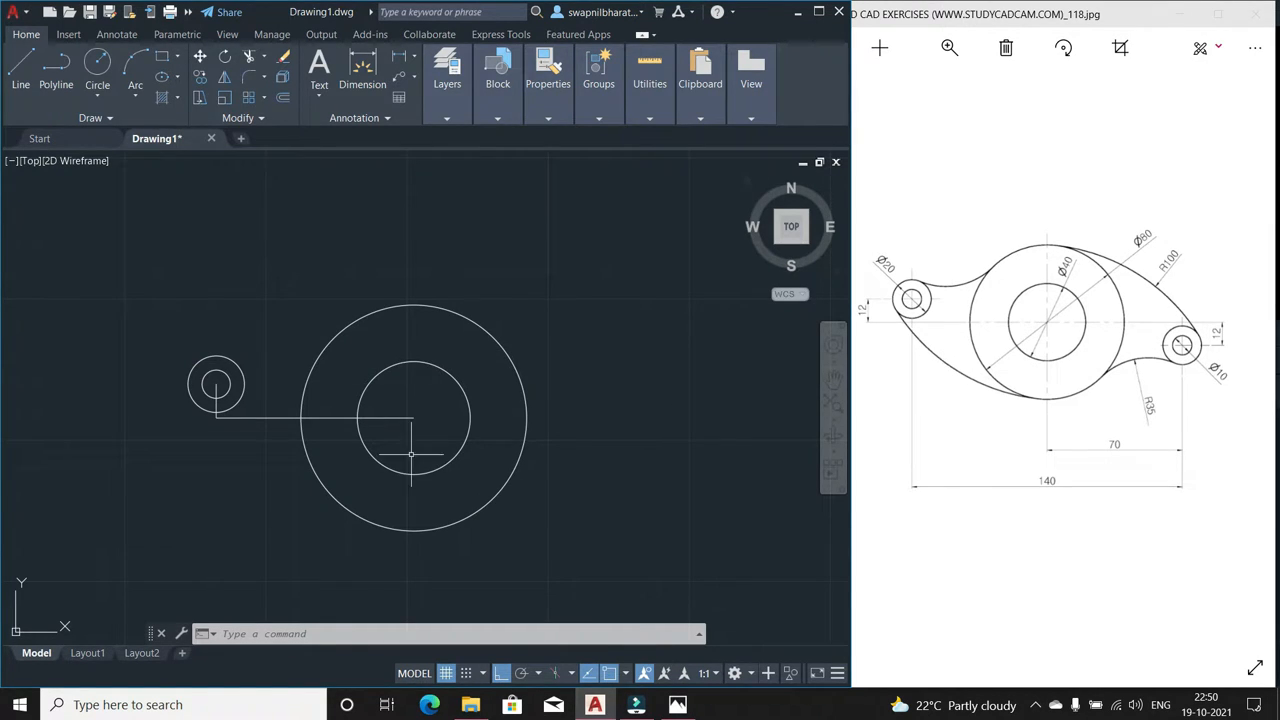
Draw a circle of radius 35 tangent to the upper sides of the 20-diameter circle and the large hub circle
left_click(100, 100)
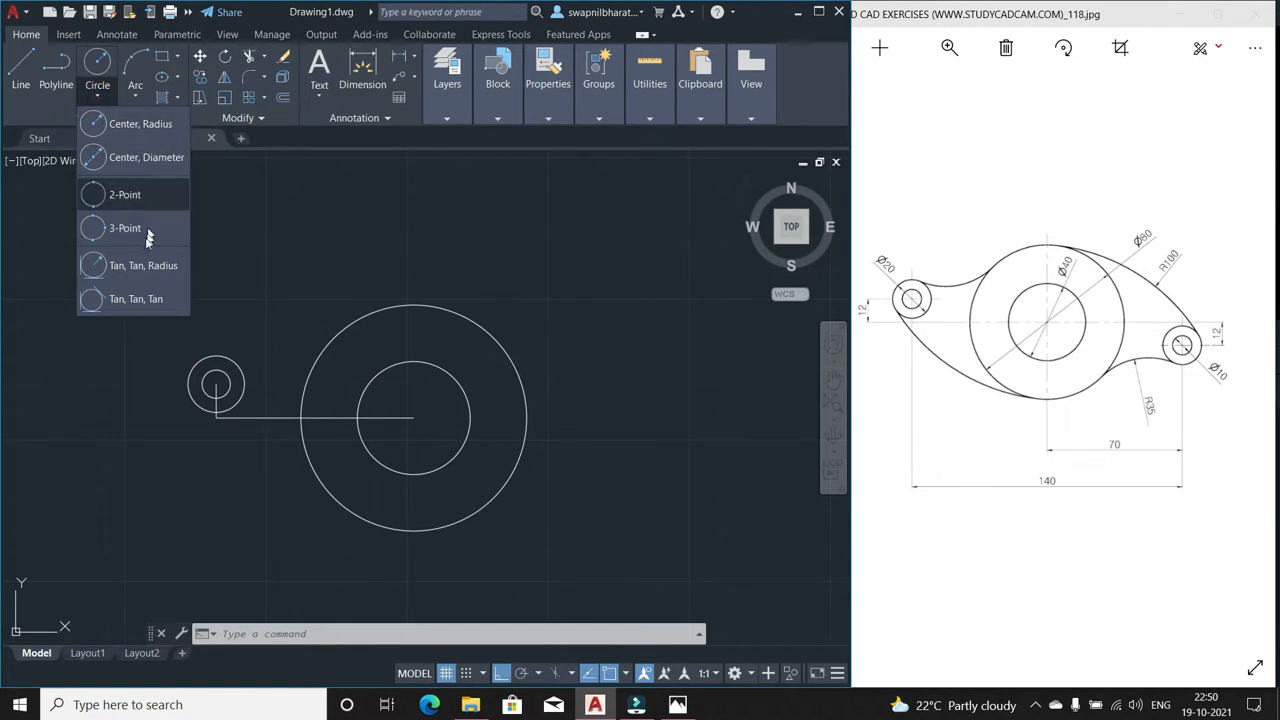
left_click(140, 272)
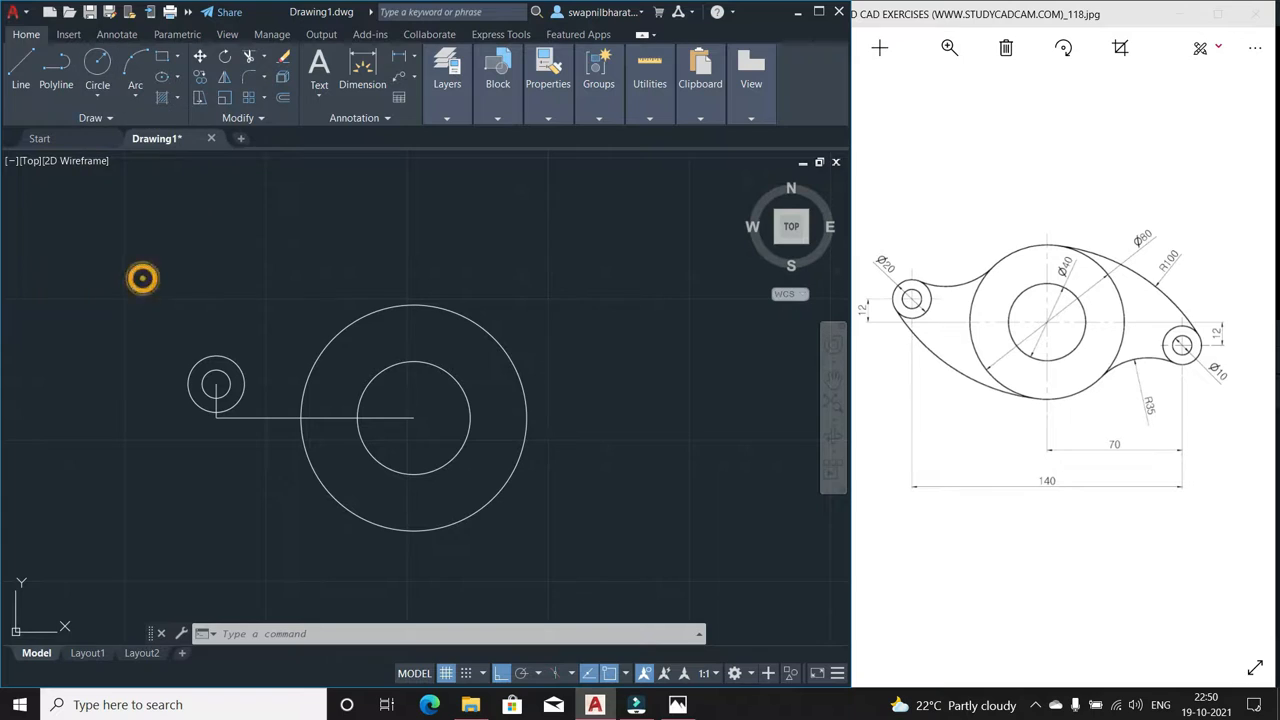
left_click(214, 357)
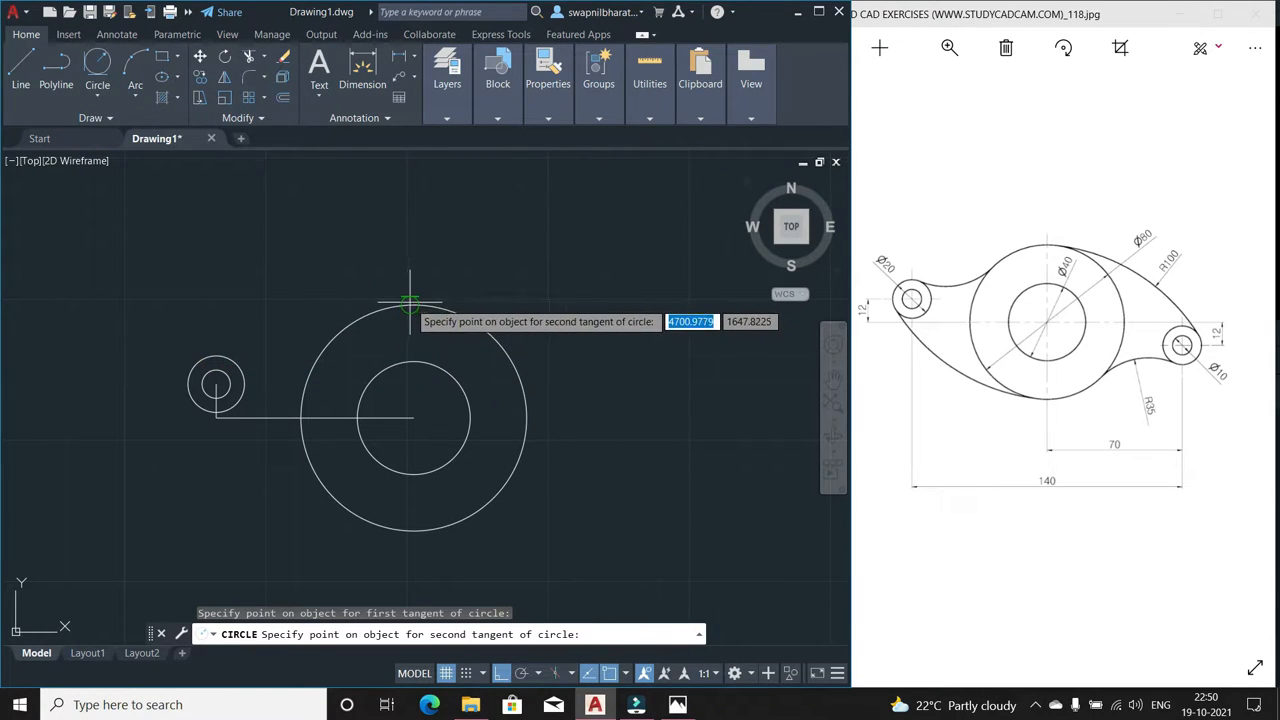
left_click(409, 299)
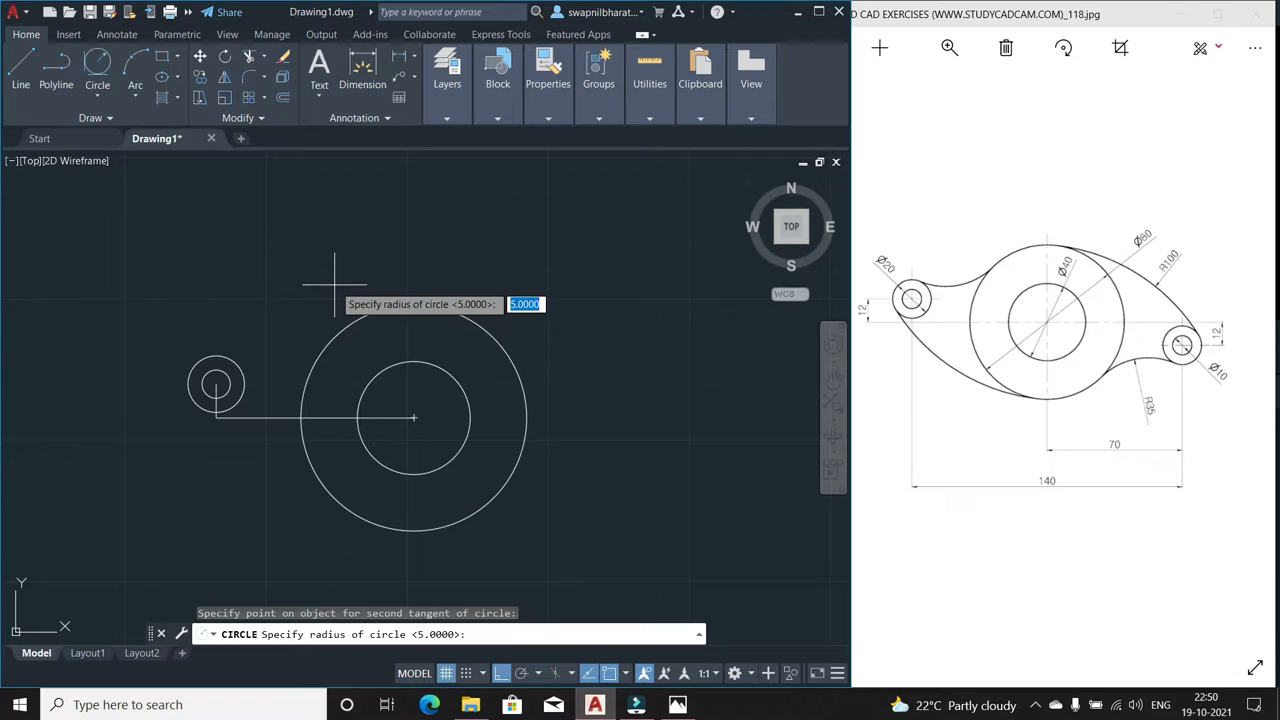
type("35")
key("Return")
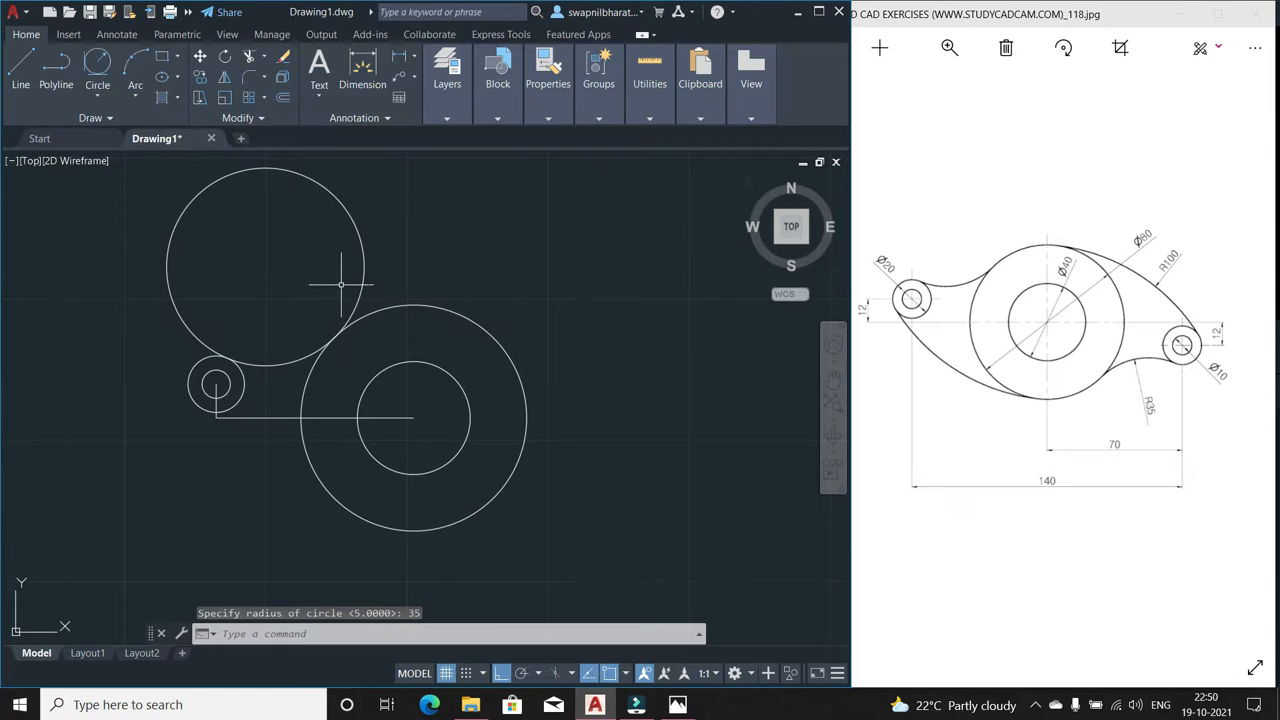
key("Escape")
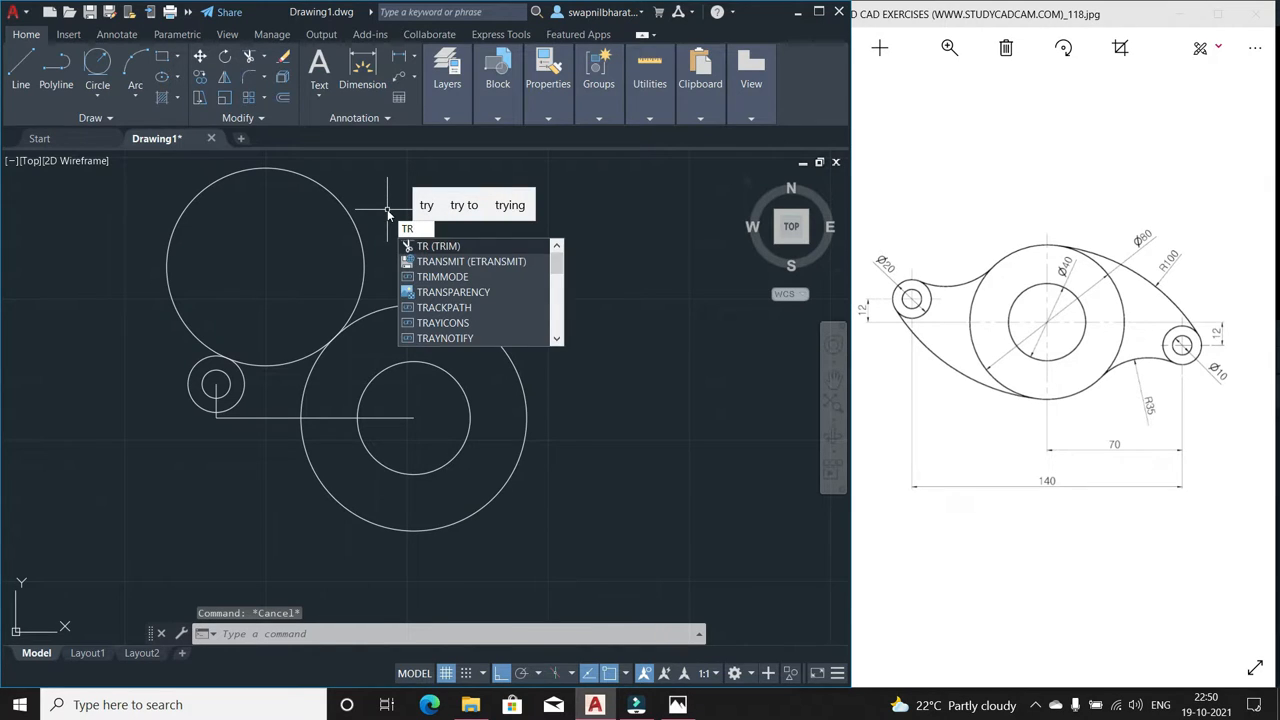
Trim away the upper part of the radius 35 circle, keeping the concave arc between the small circle and hub
left_click(427, 246)
mouse_move(400, 242)
left_mouse_down()
mouse_move(286, 237)
mouse_move(297, 194)
left_mouse_up()
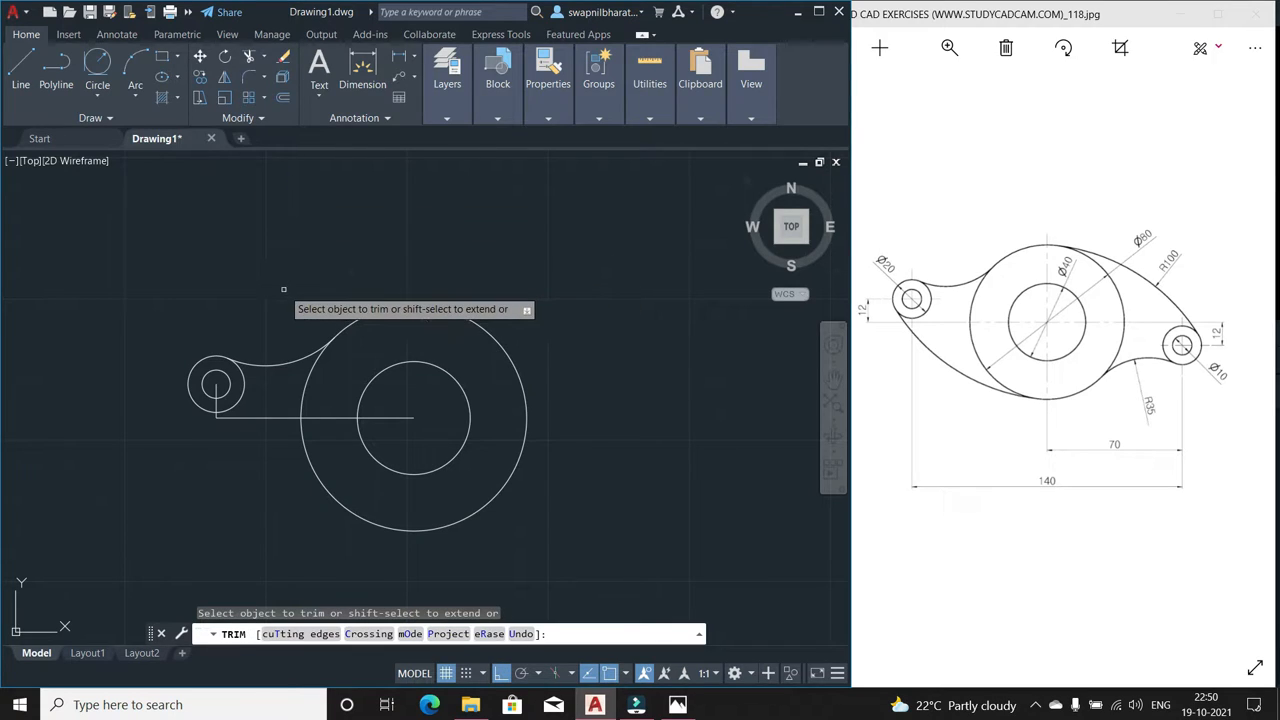
key("Escape")
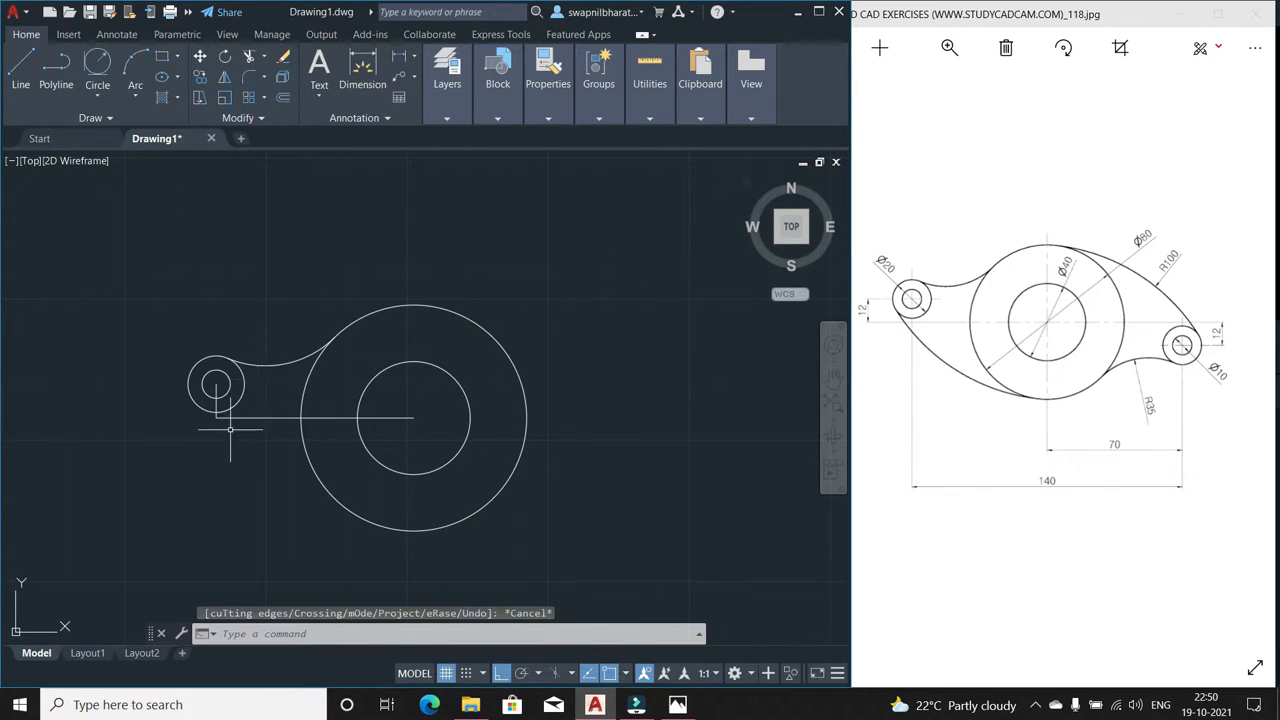
Draw a circle of radius 100 tangent to the lower sides of the 20-diameter circle and the large hub circle
left_click(98, 70)
left_click(193, 407)
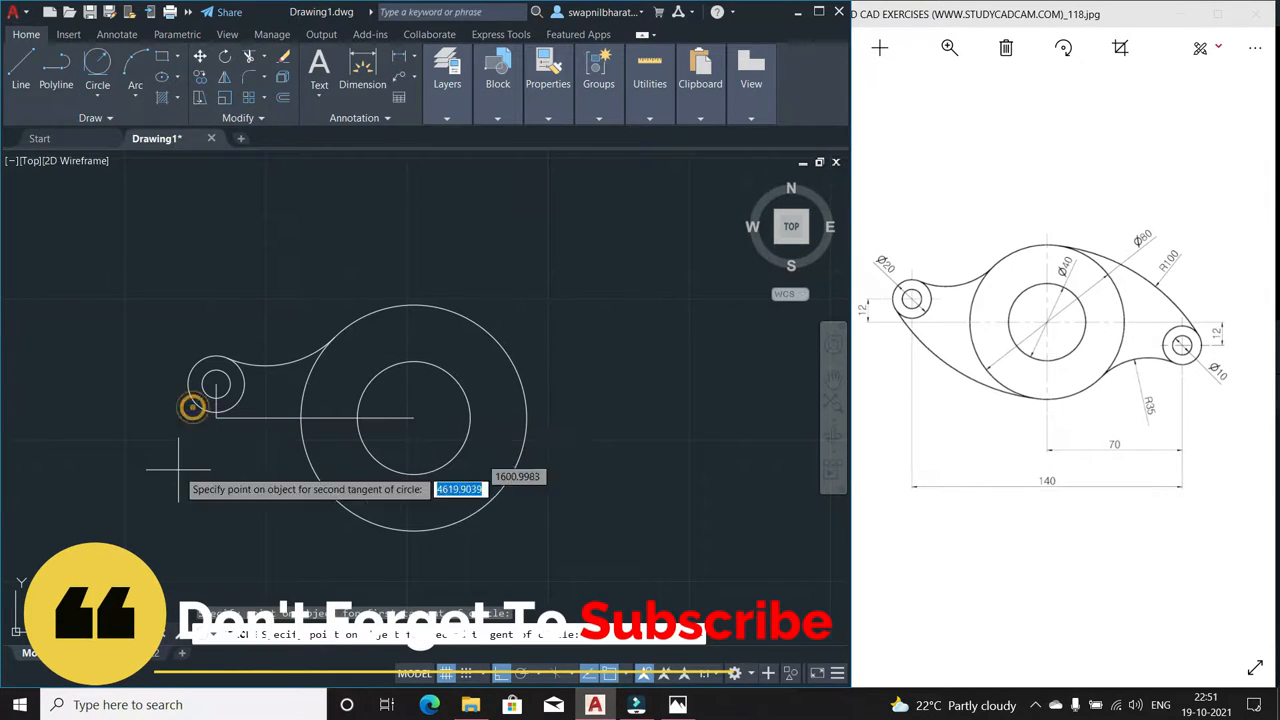
left_click(463, 520)
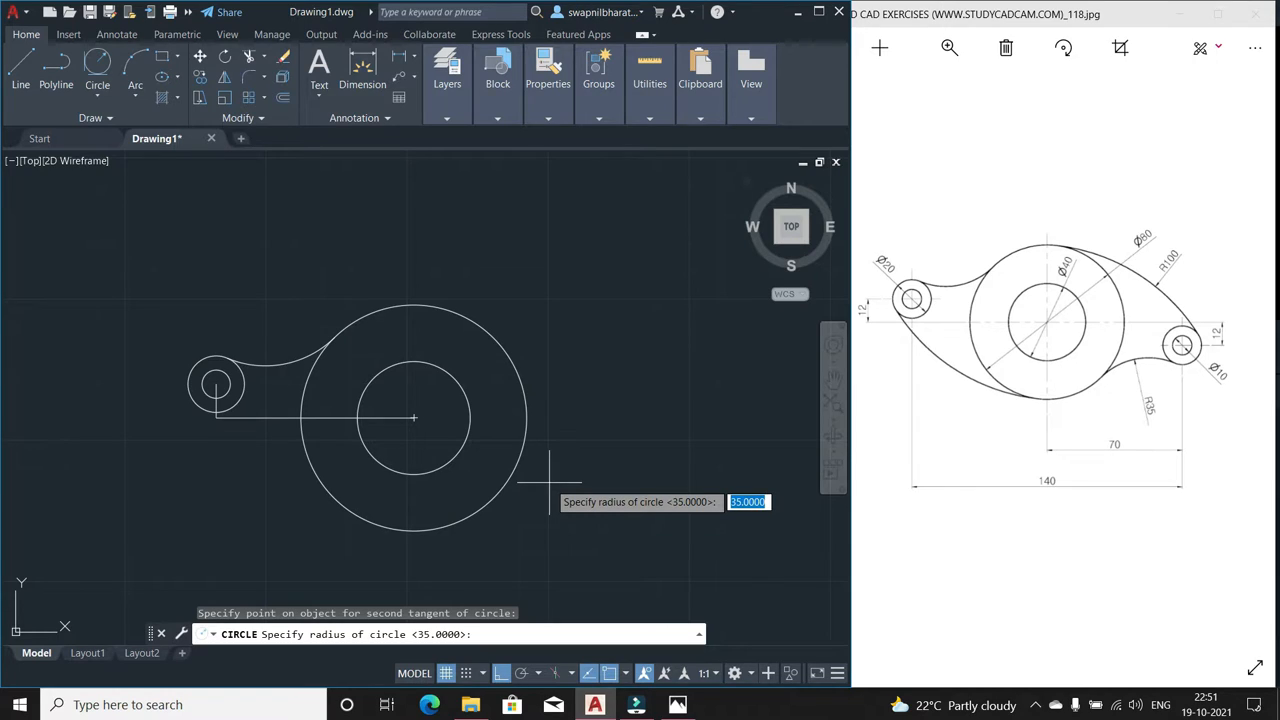
key("Return")
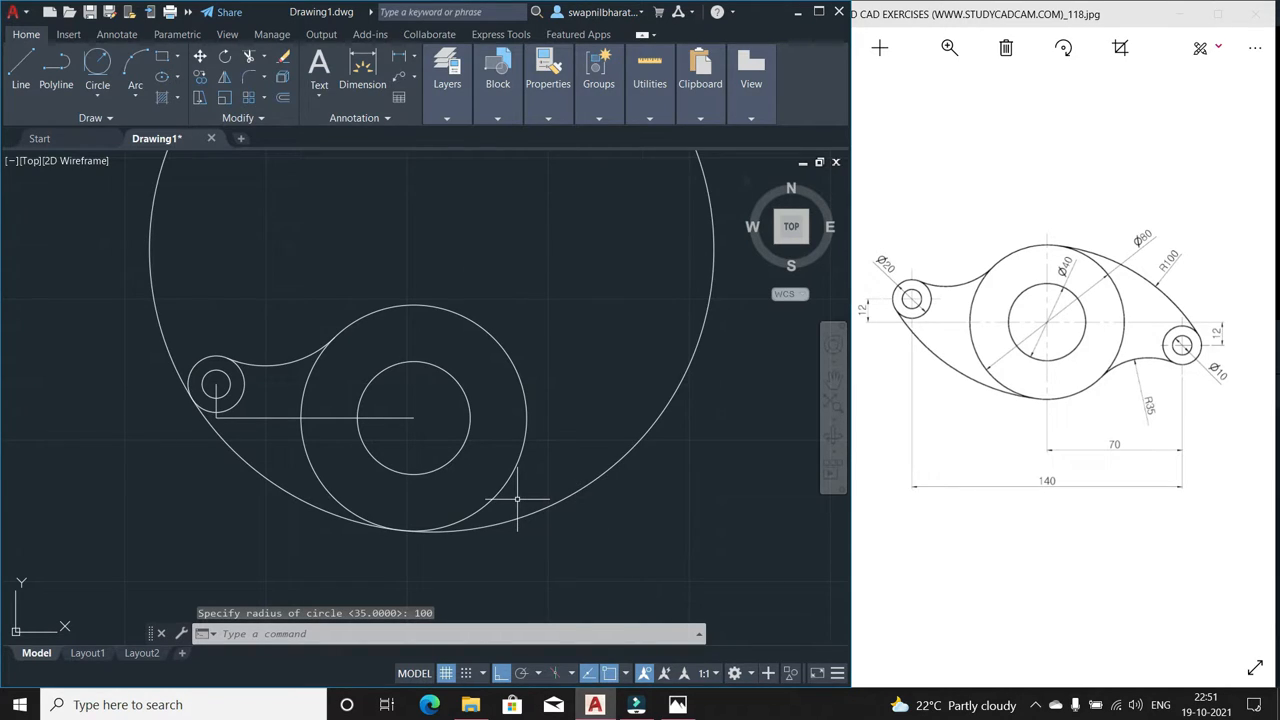
Trim the radius 100 circle, keeping only the lower arc joining the small circle to the hub
type("tr")
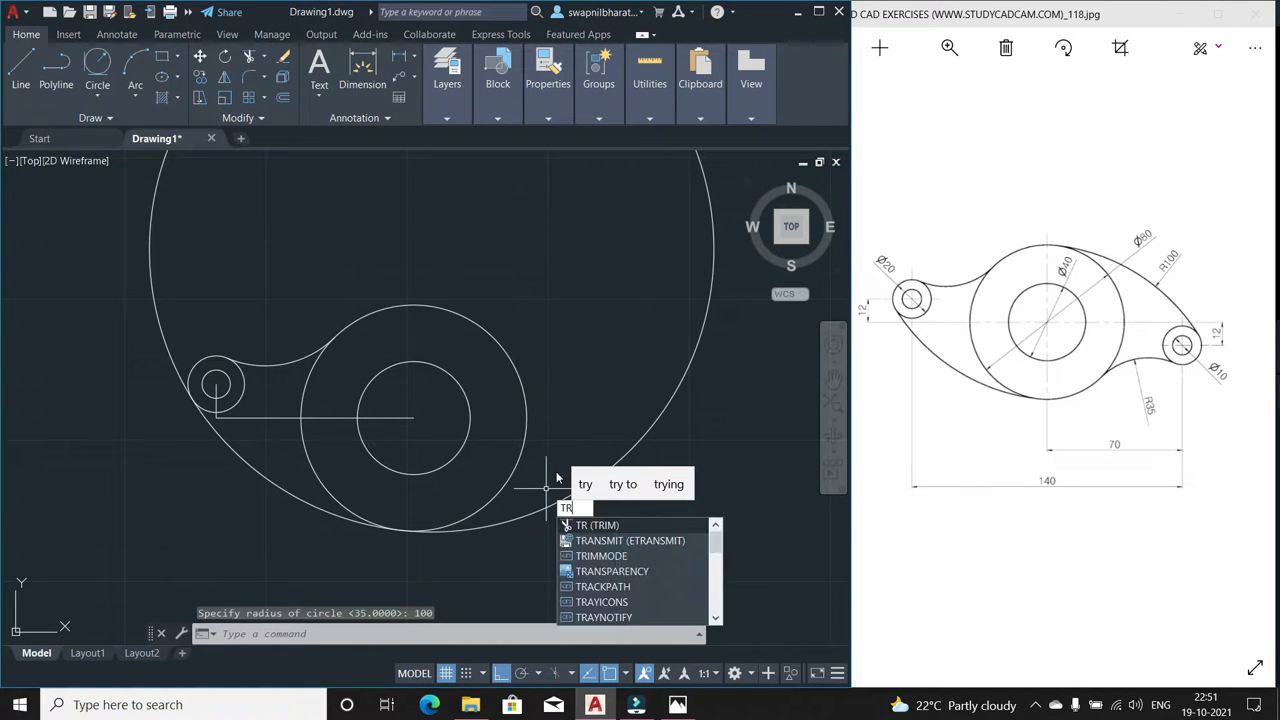
key("Return")
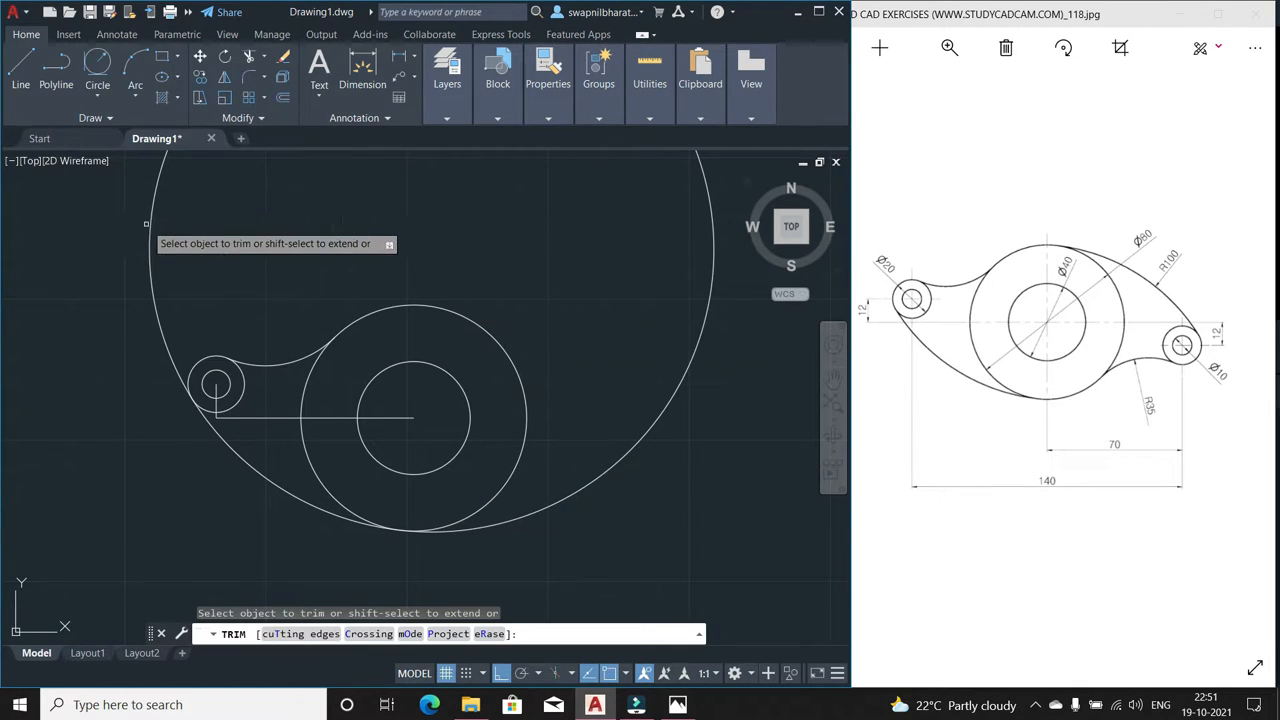
left_click(149, 219)
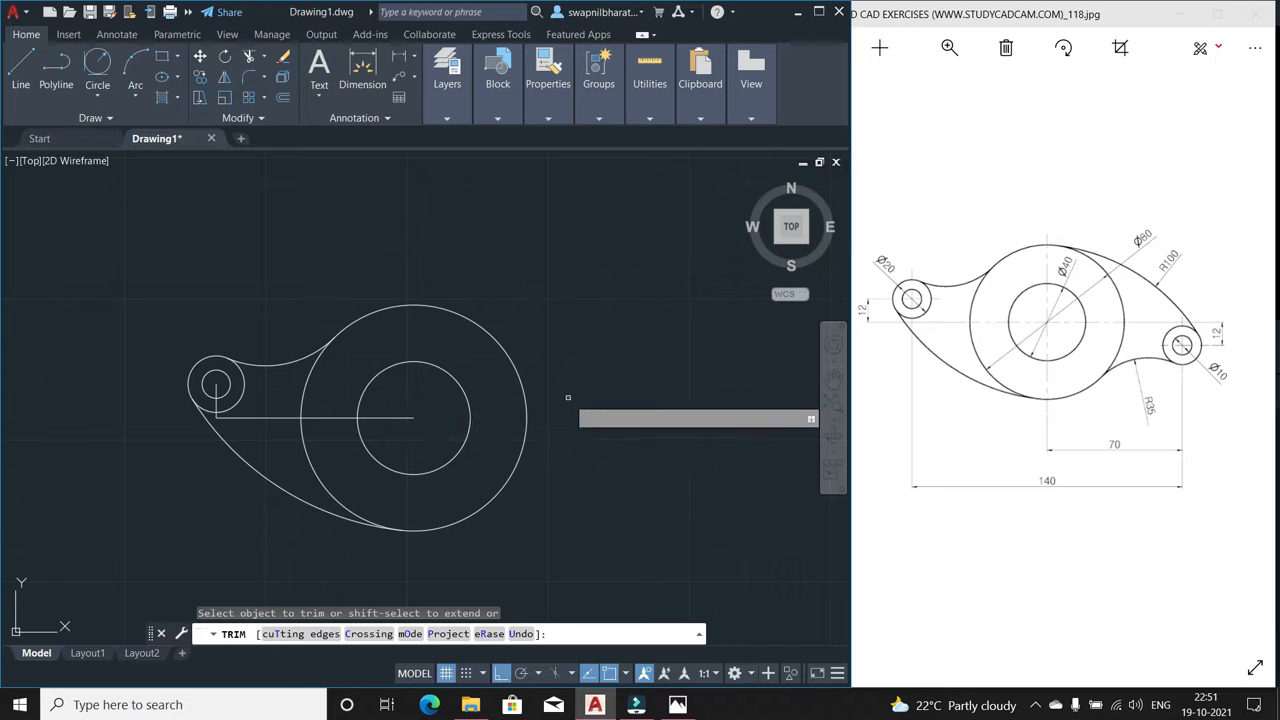
Remove the horizontal and vertical construction lines between the small circles and the hub's centre with Trim
scroll(210, 408, "up", 4)
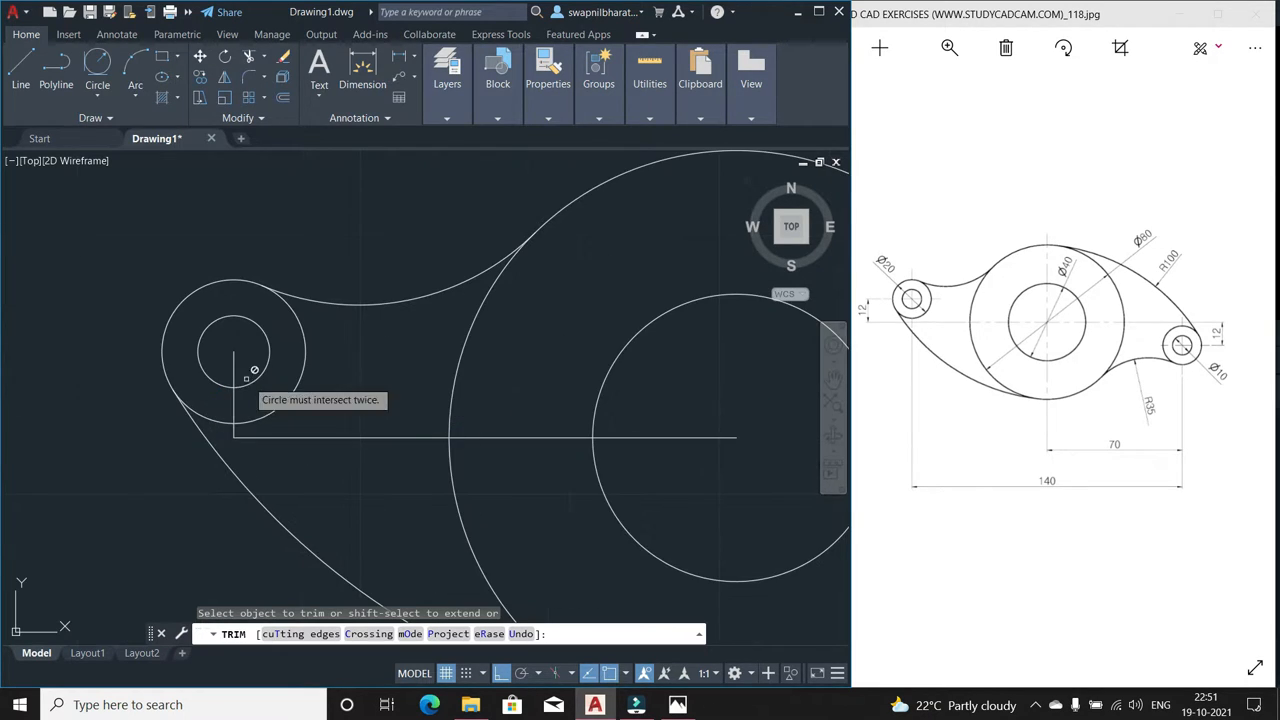
left_click(272, 436)
left_click(497, 437)
left_click(705, 438)
scroll(559, 409, "down", 4)
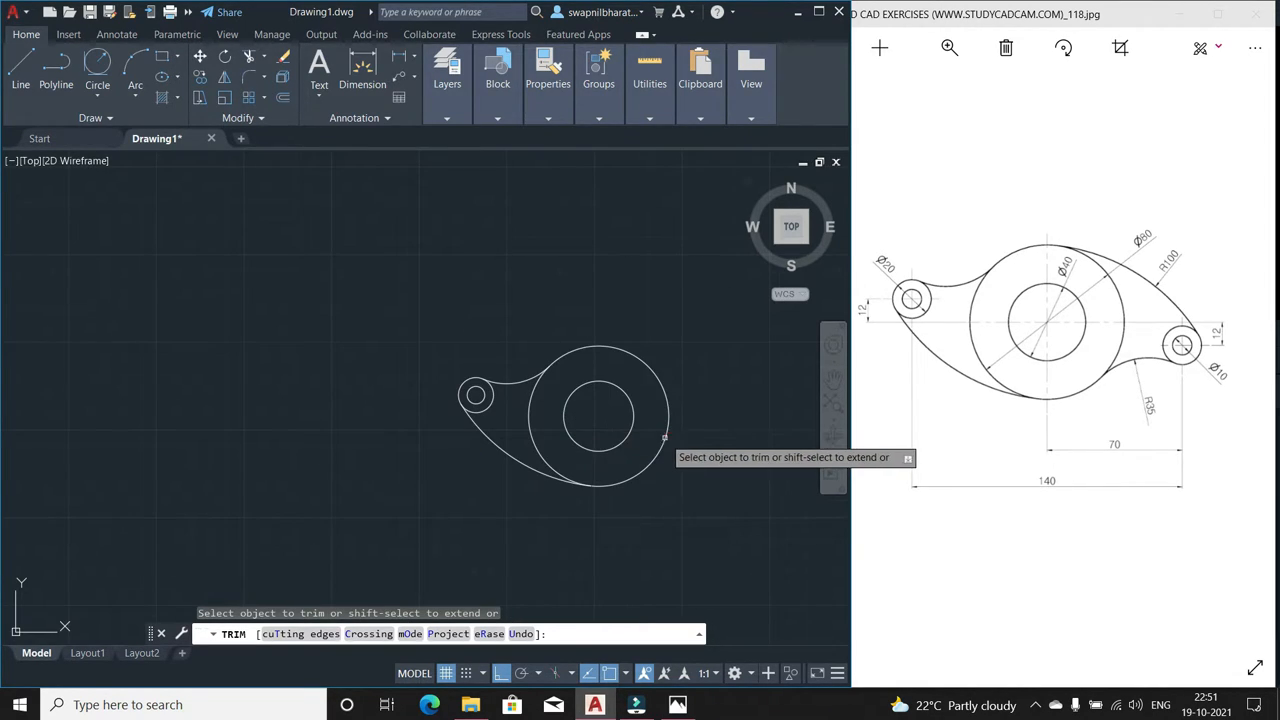
key("Escape")
scroll(688, 463, "up", 2)
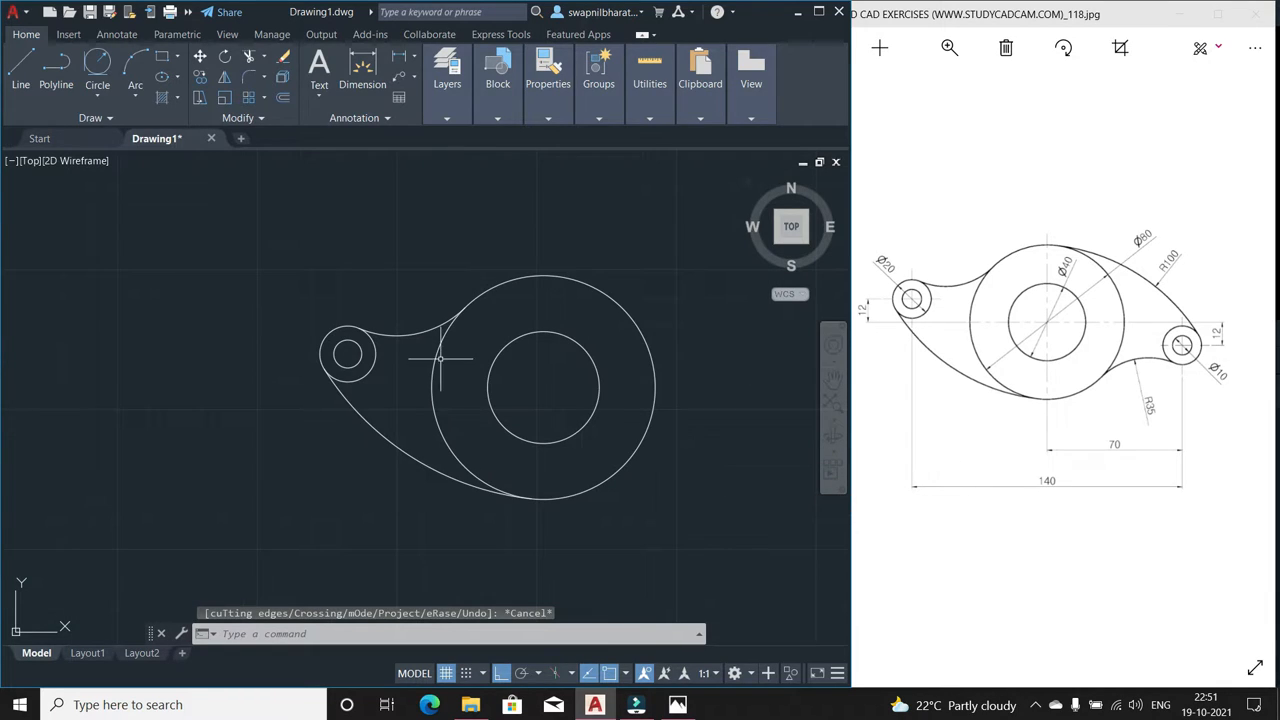
Draw a vertical line from the top quadrant to the bottom quadrant of the large hub circle
left_click(22, 65)
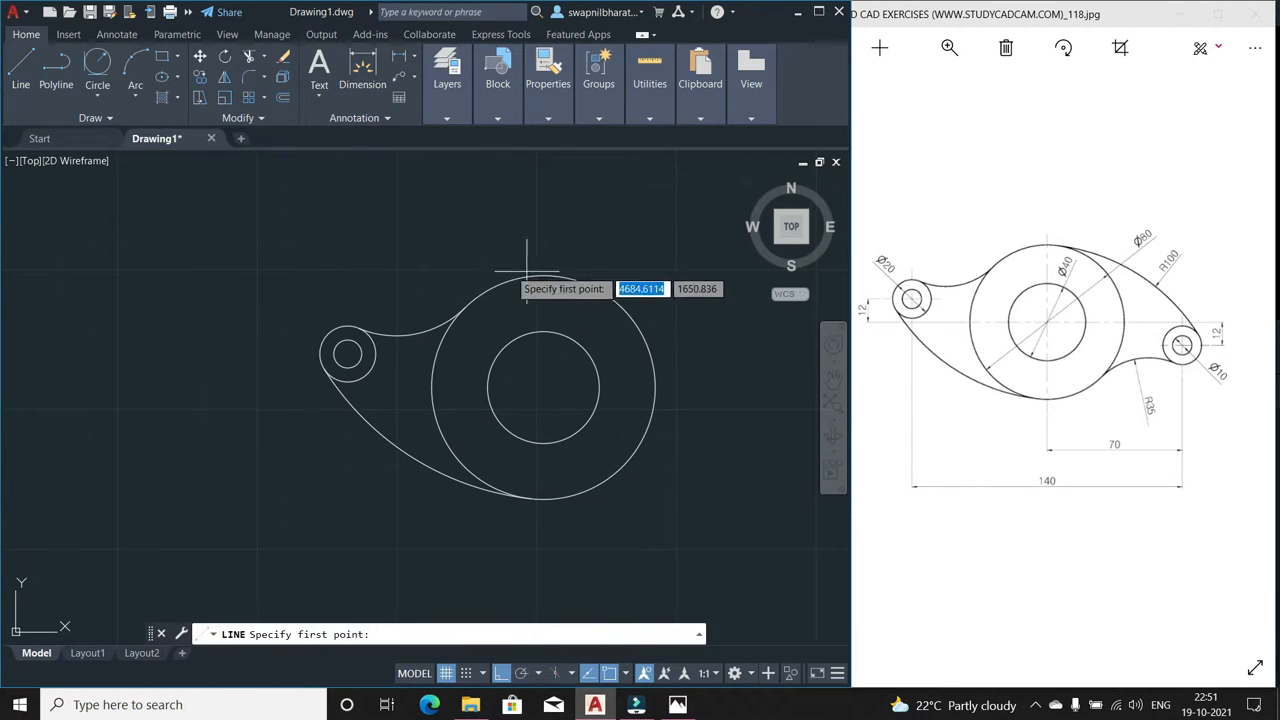
left_click(543, 275)
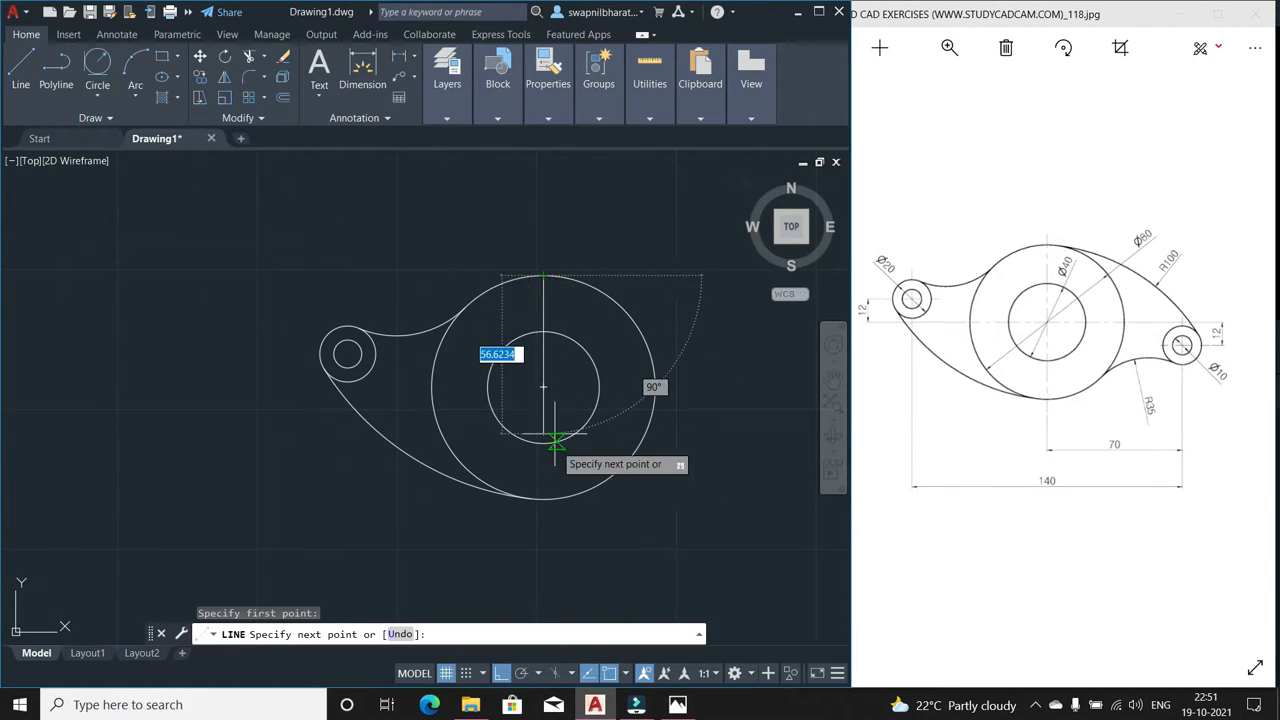
left_click(544, 498)
key("Escape")
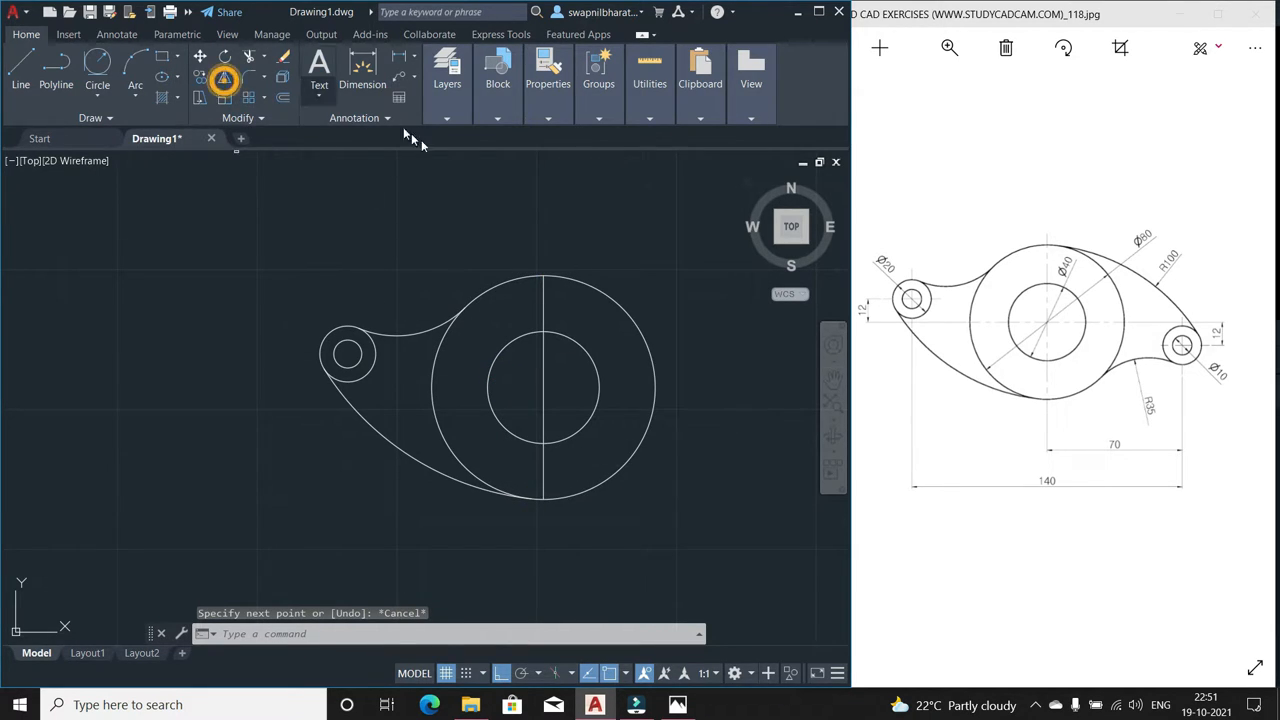
Mirror the left lobe's two small circles and both tangent arcs about the hub's vertical line, keeping the source objects
left_click(224, 80)
left_click(386, 300)
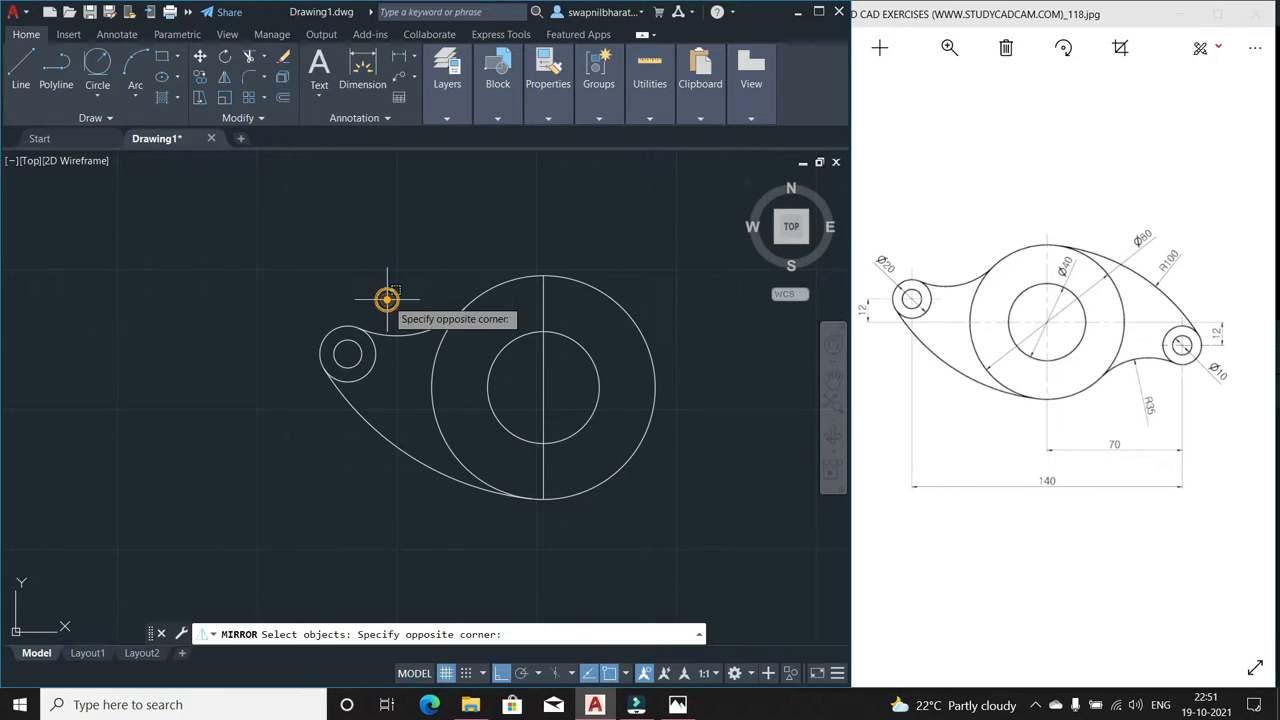
left_click(307, 432)
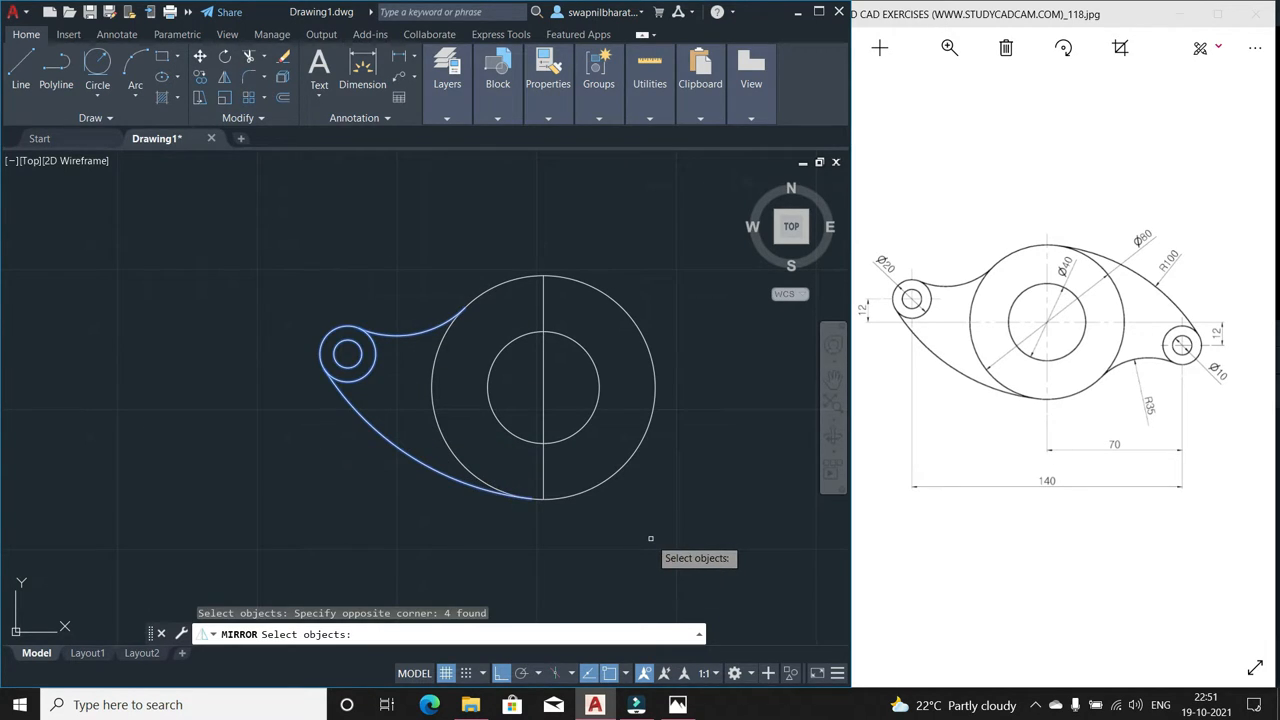
key("Return")
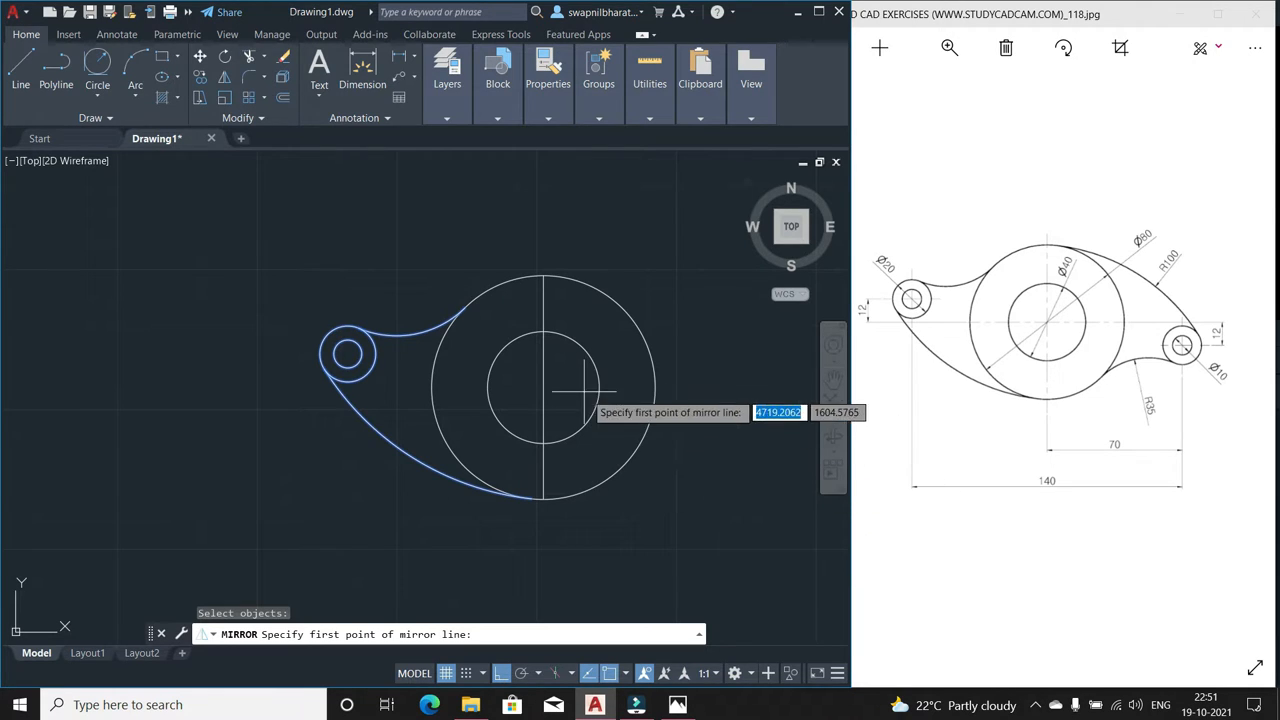
left_click(543, 275)
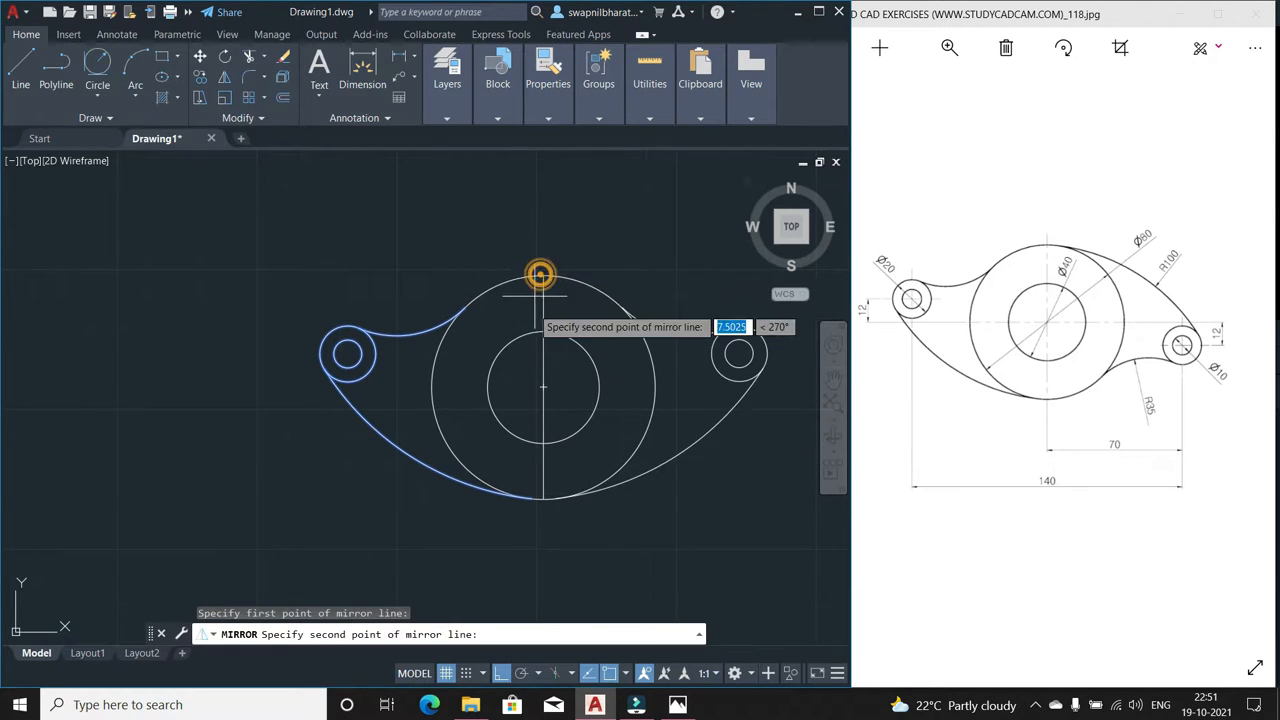
left_click(543, 498)
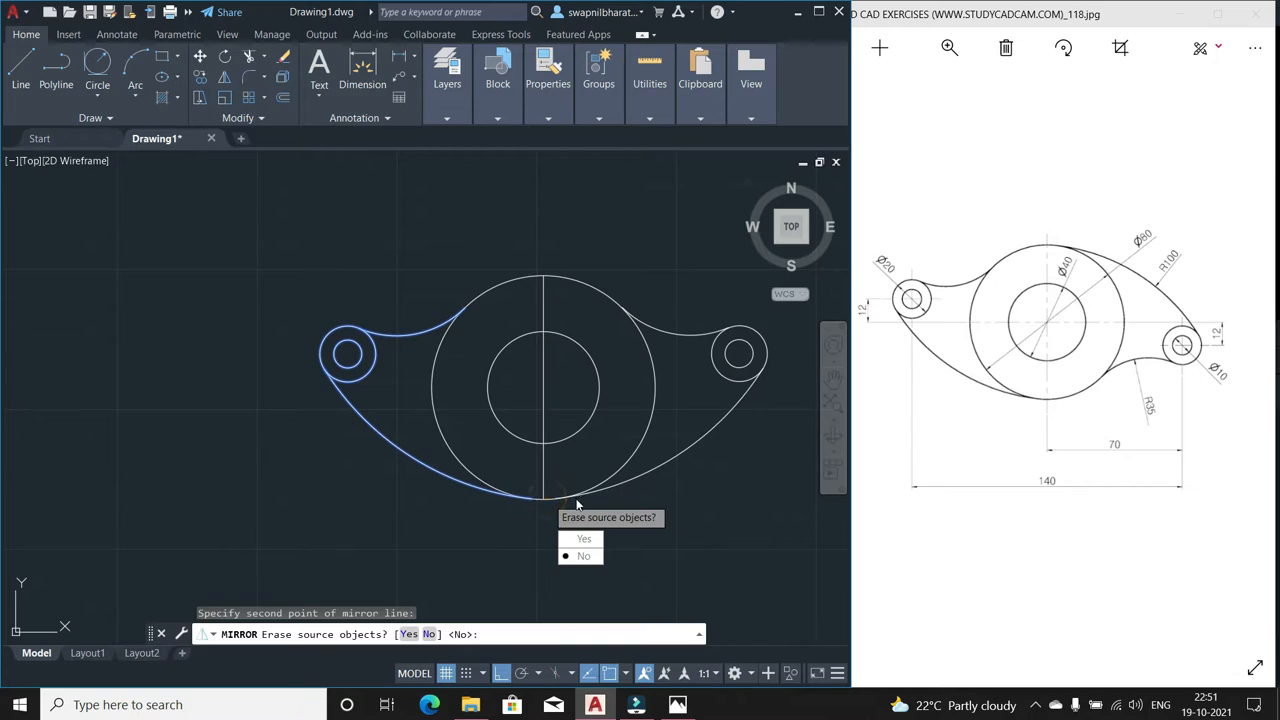
left_click(560, 549)
key("Escape")
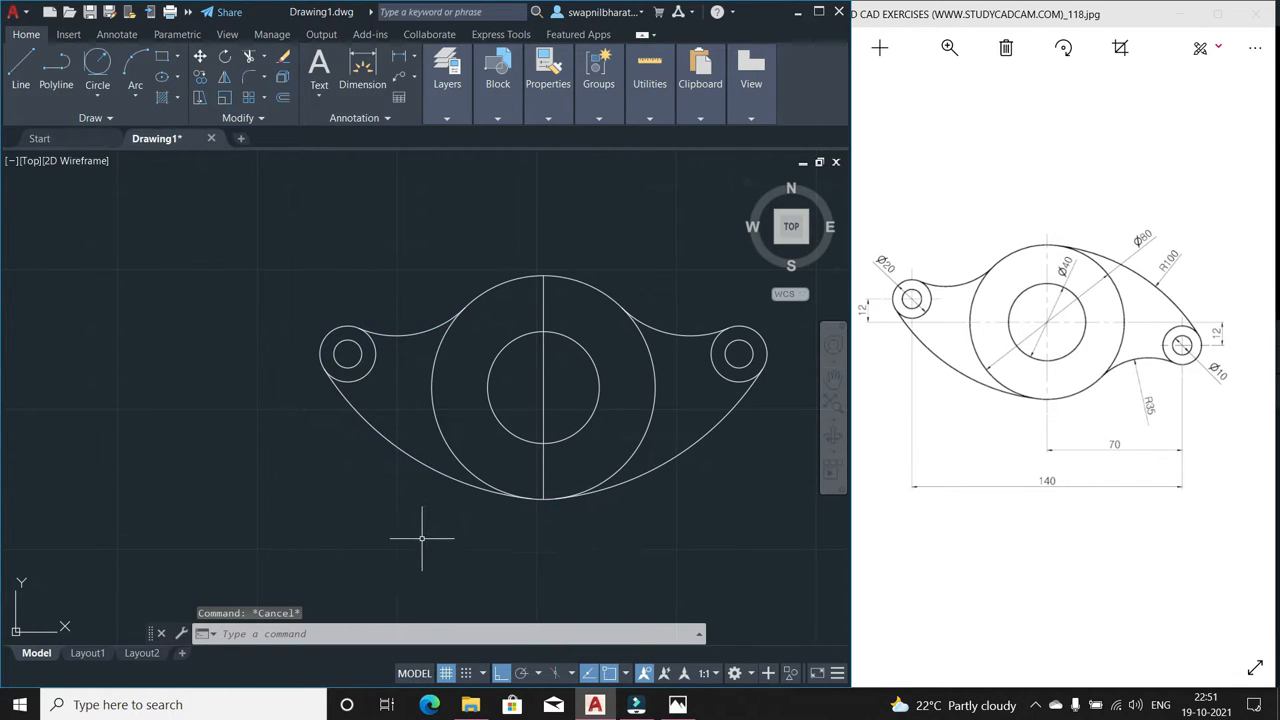
Mirror the right lobe's two circles and two arcs about the hub's horizontal axis between its left and right quadrants, keeping the source objects
left_click(758, 493)
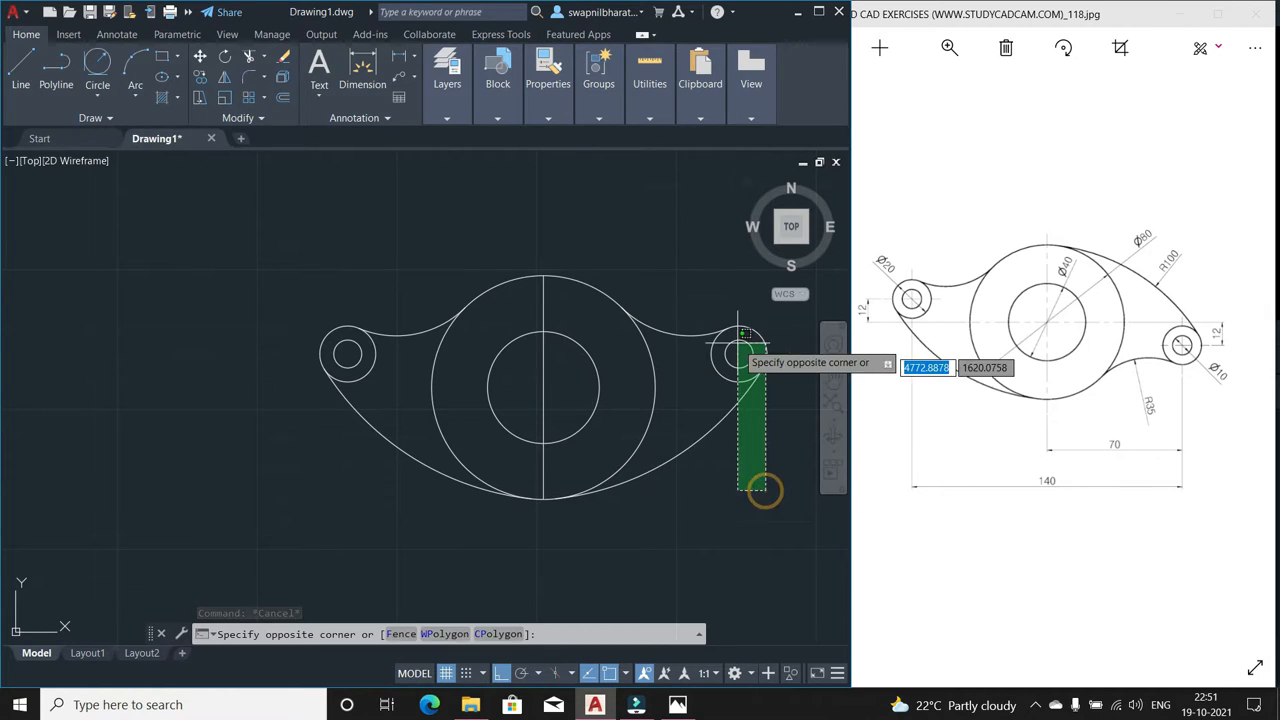
left_click(696, 303)
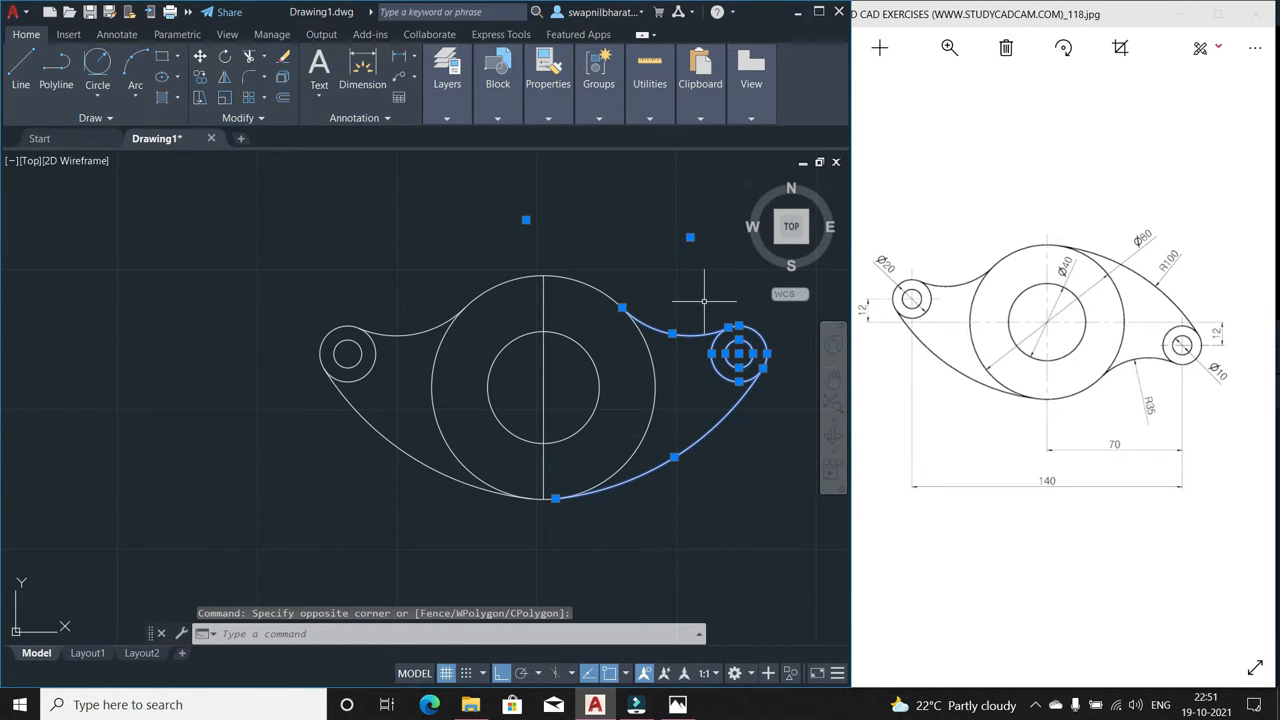
type("mi")
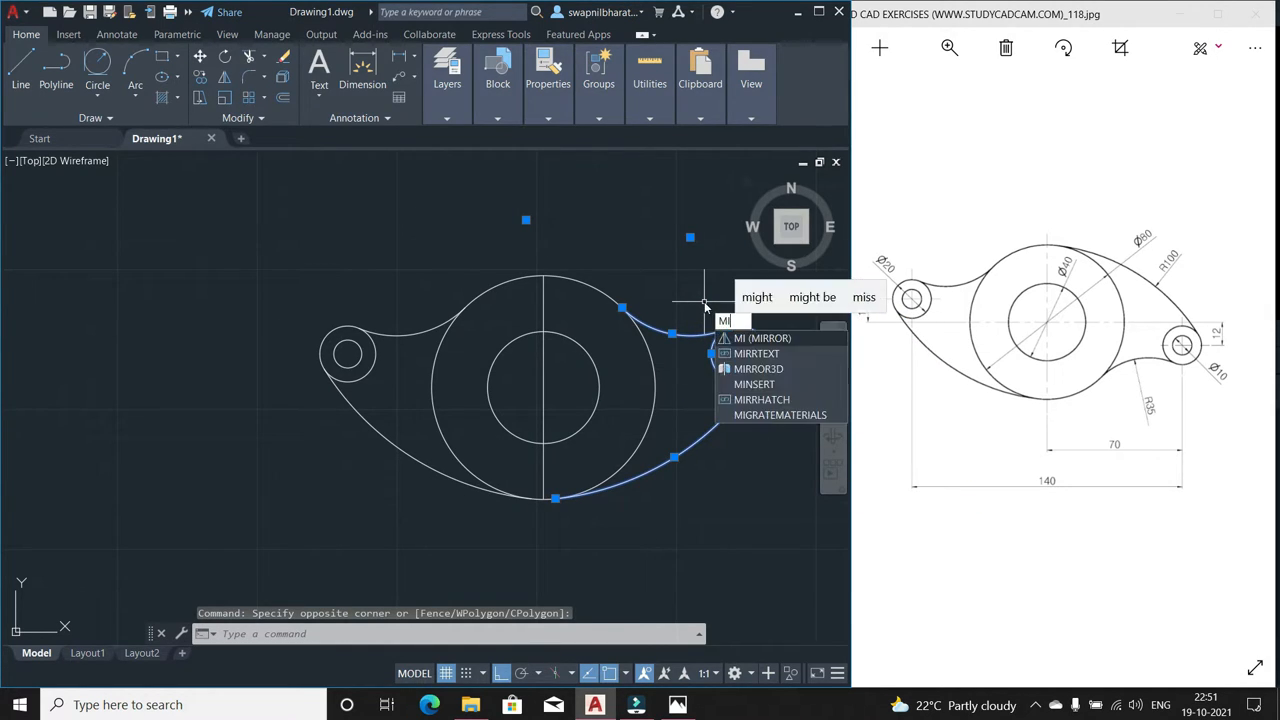
left_click(760, 338)
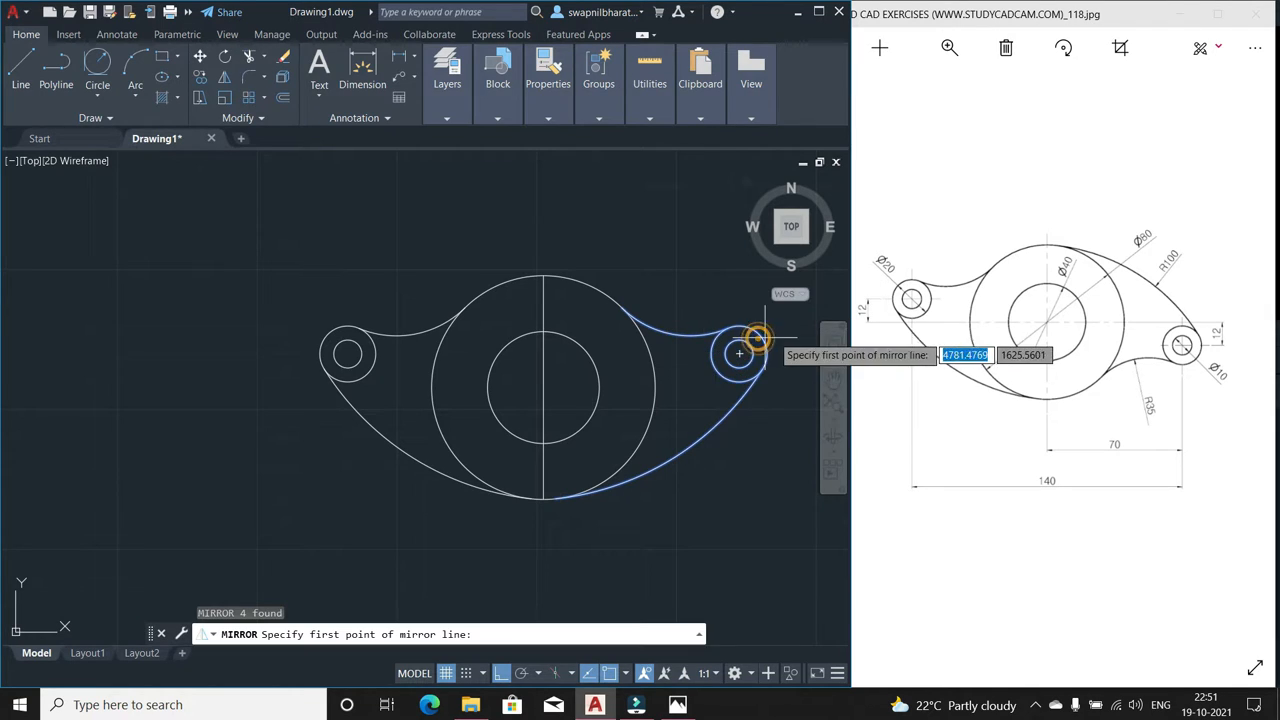
key("Return")
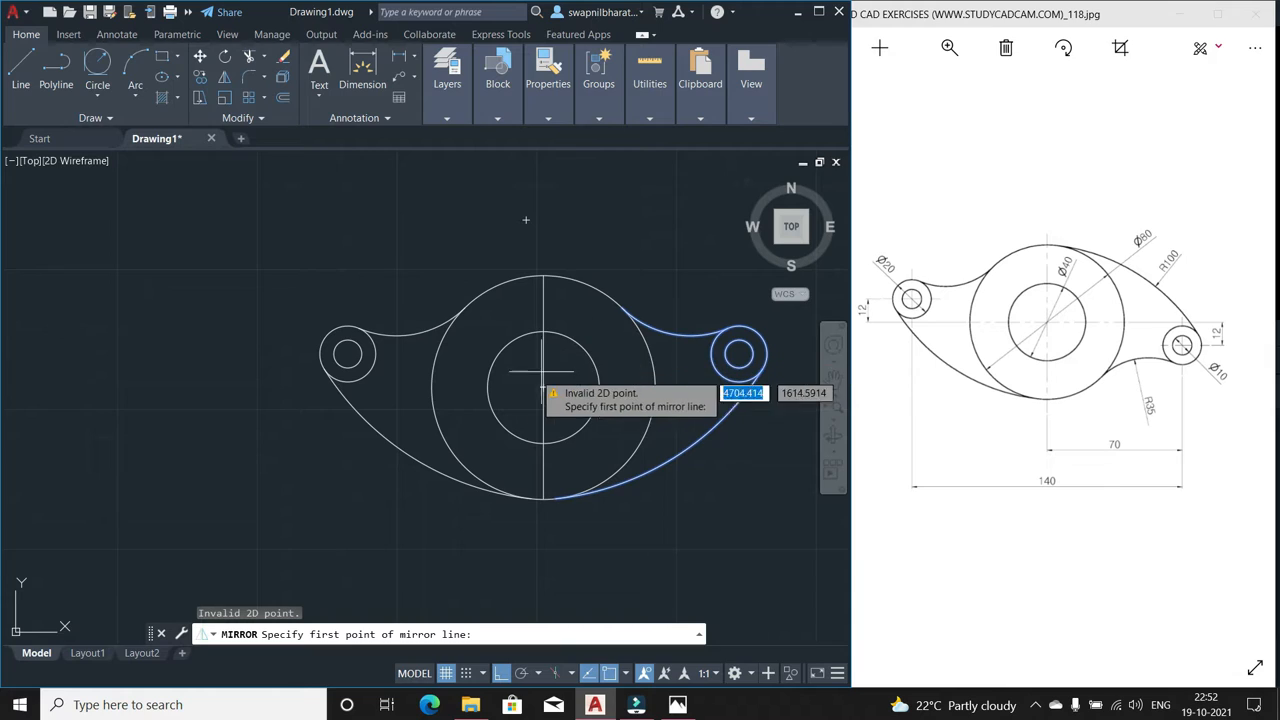
left_click(432, 386)
left_click(655, 386)
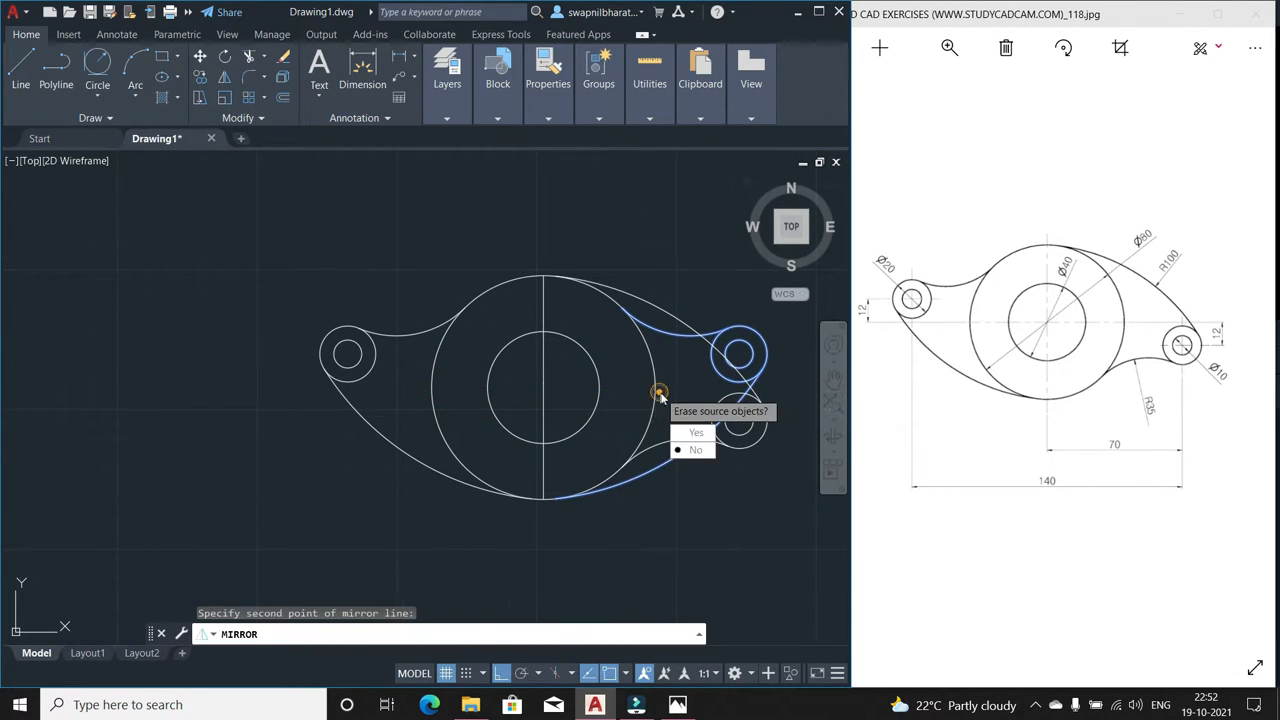
left_click(692, 450)
Trim the outer parts of the upper-right lobe's small circles and the end of its concave arc with fence cuts
type("tr")
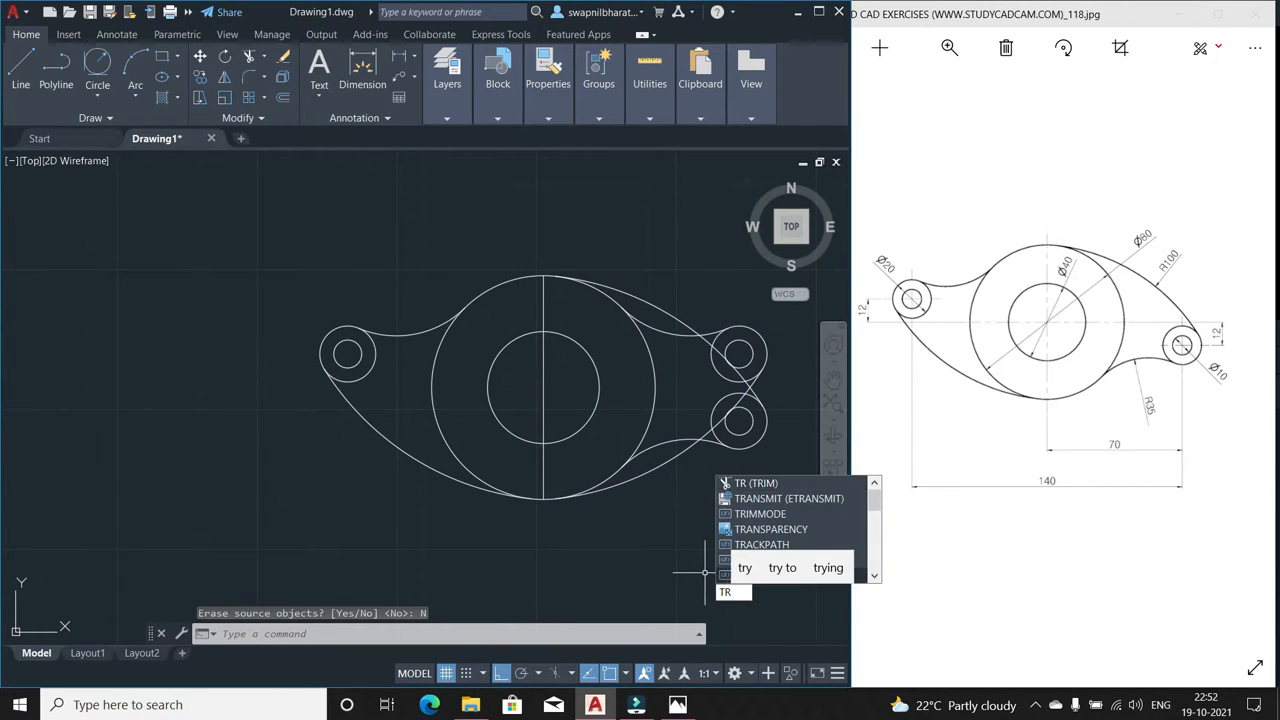
key("Return")
left_click(778, 384)
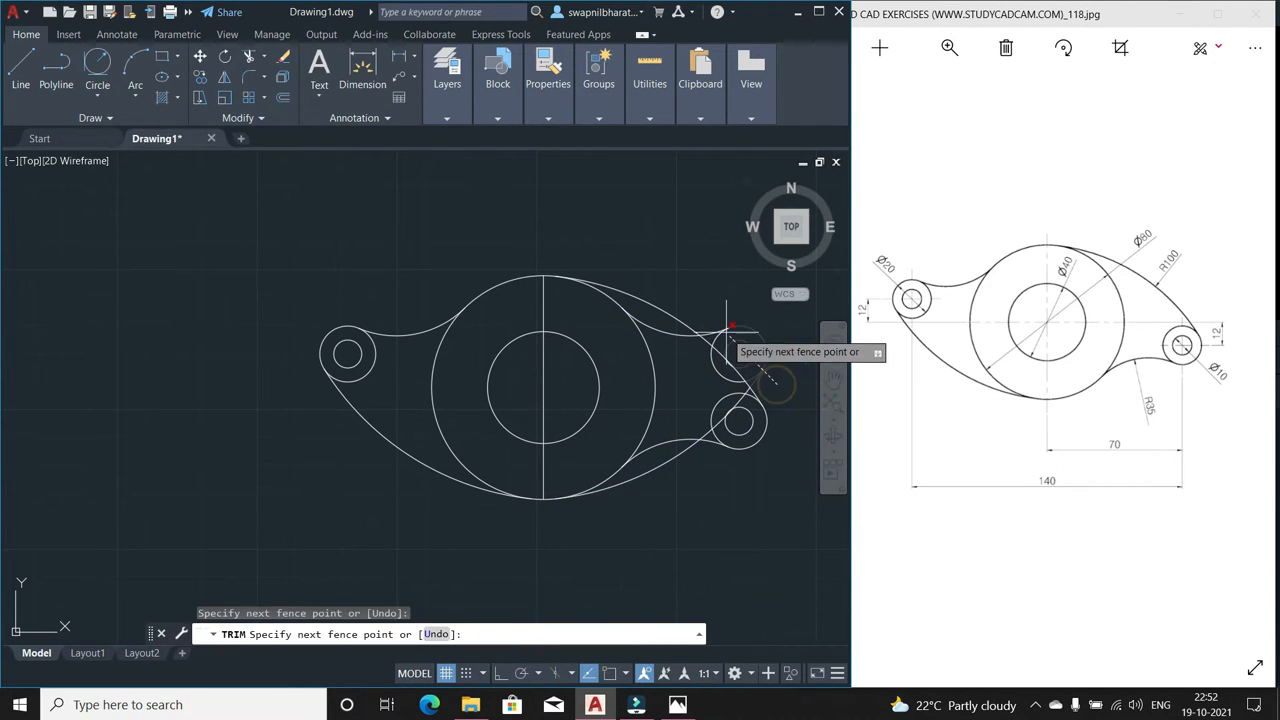
left_click(714, 310)
left_click(755, 382)
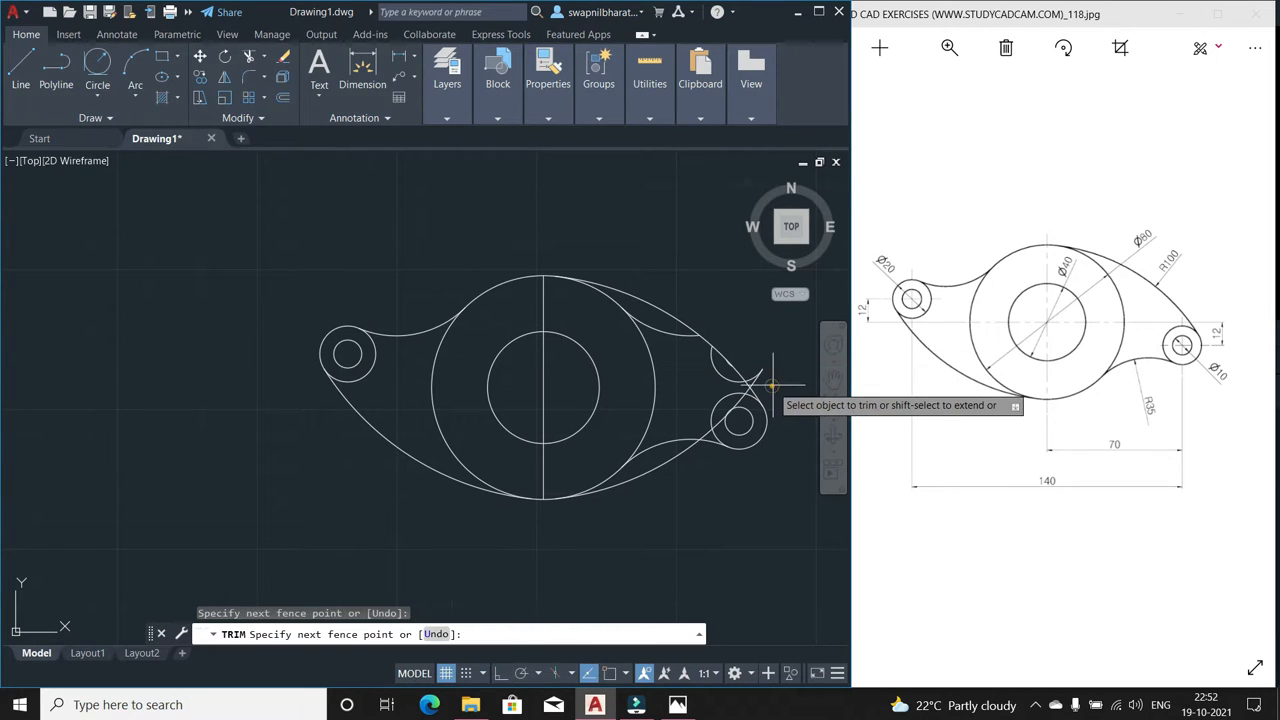
left_click(741, 351)
Trim the remaining pieces of the upper-right lobe's circles and arcs inside and along the upper radius 100 arc
scroll(755, 390, "up", 4)
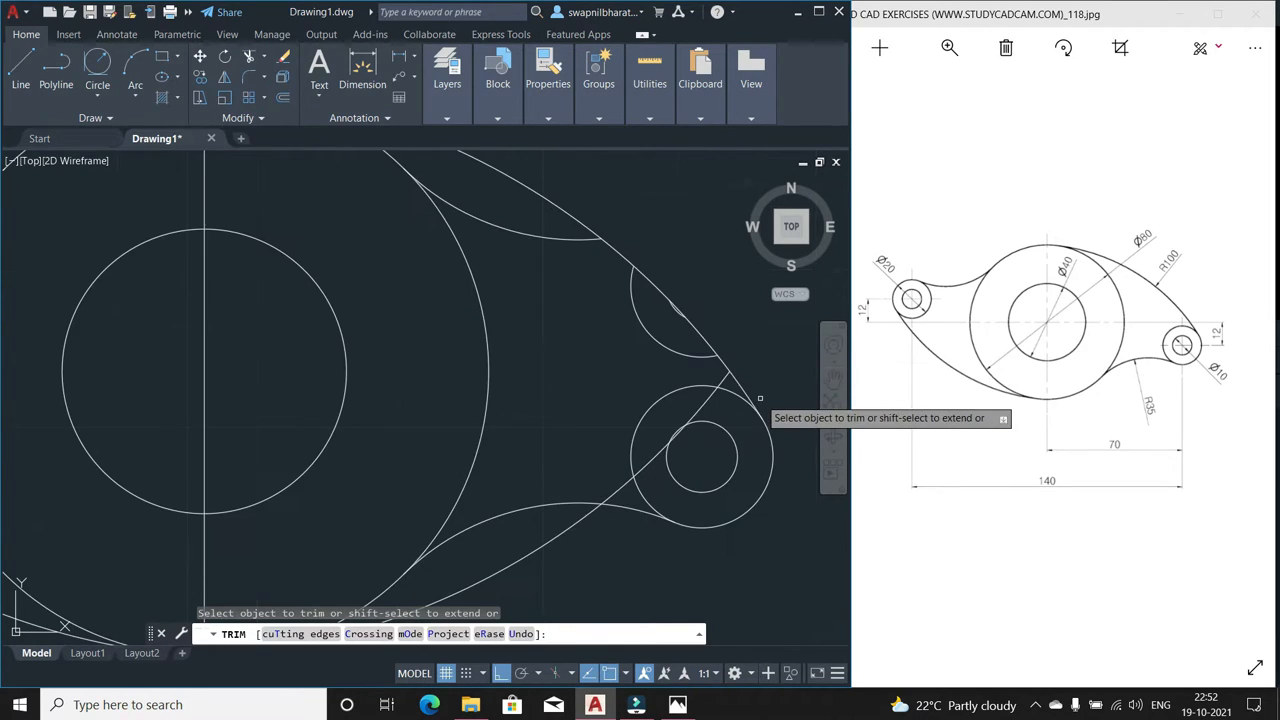
left_click(701, 360)
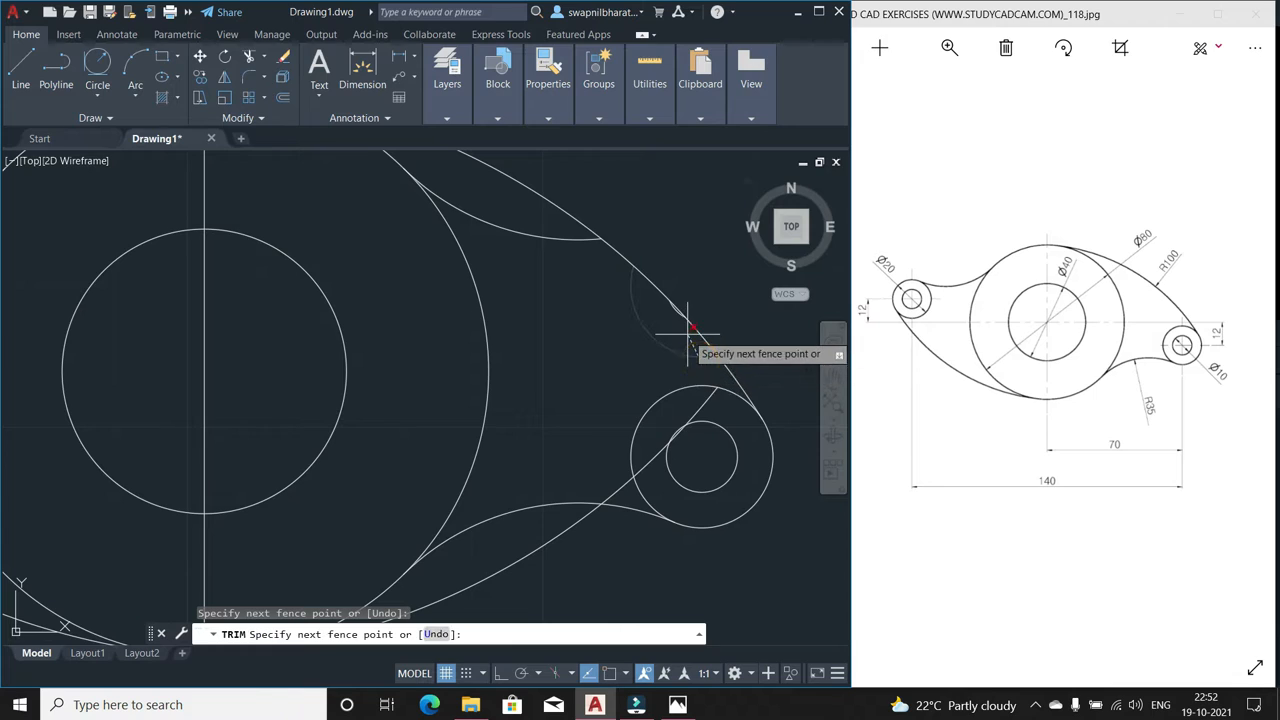
scroll(680, 310, "up", 5)
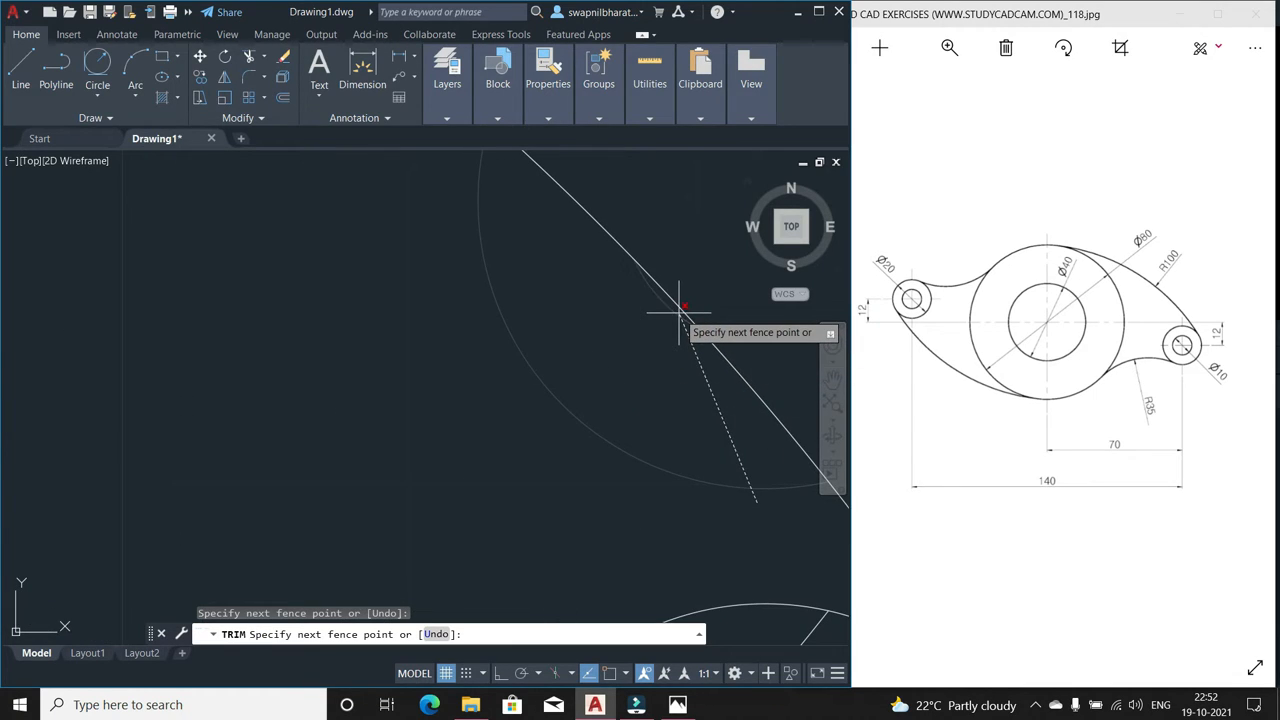
key("Return")
scroll(672, 310, "down", 5)
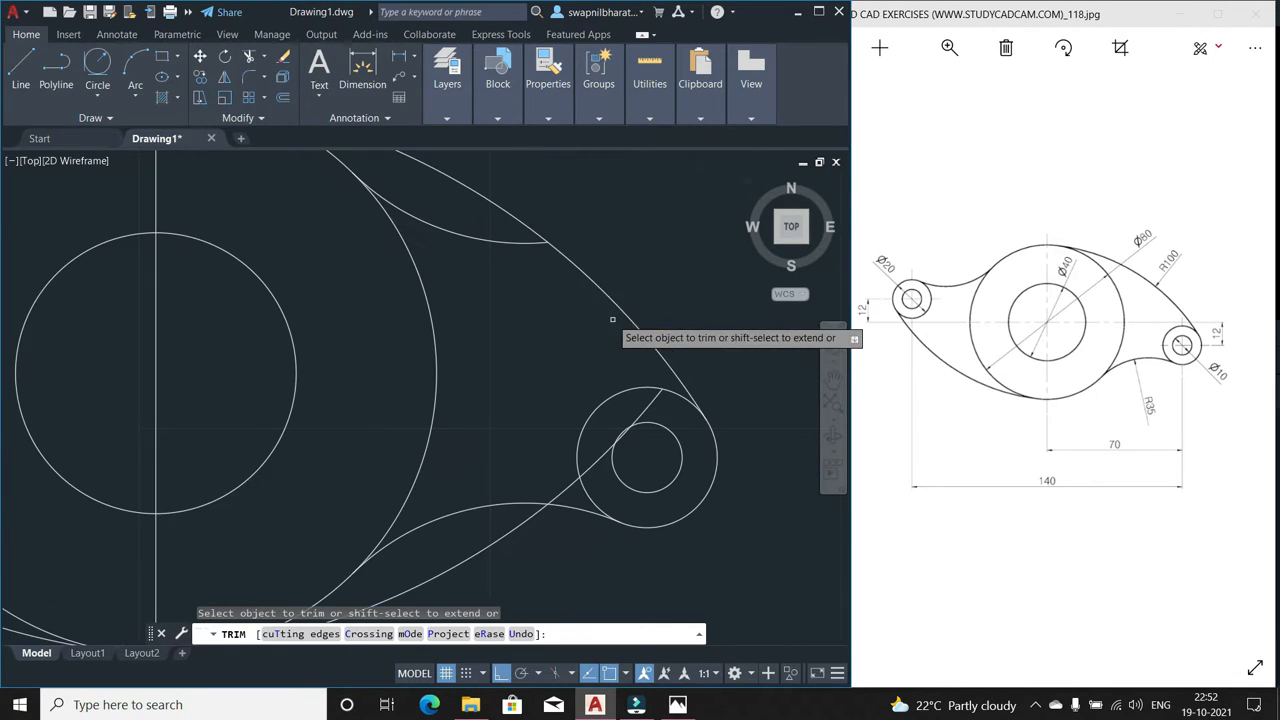
scroll(533, 489, "down", 4)
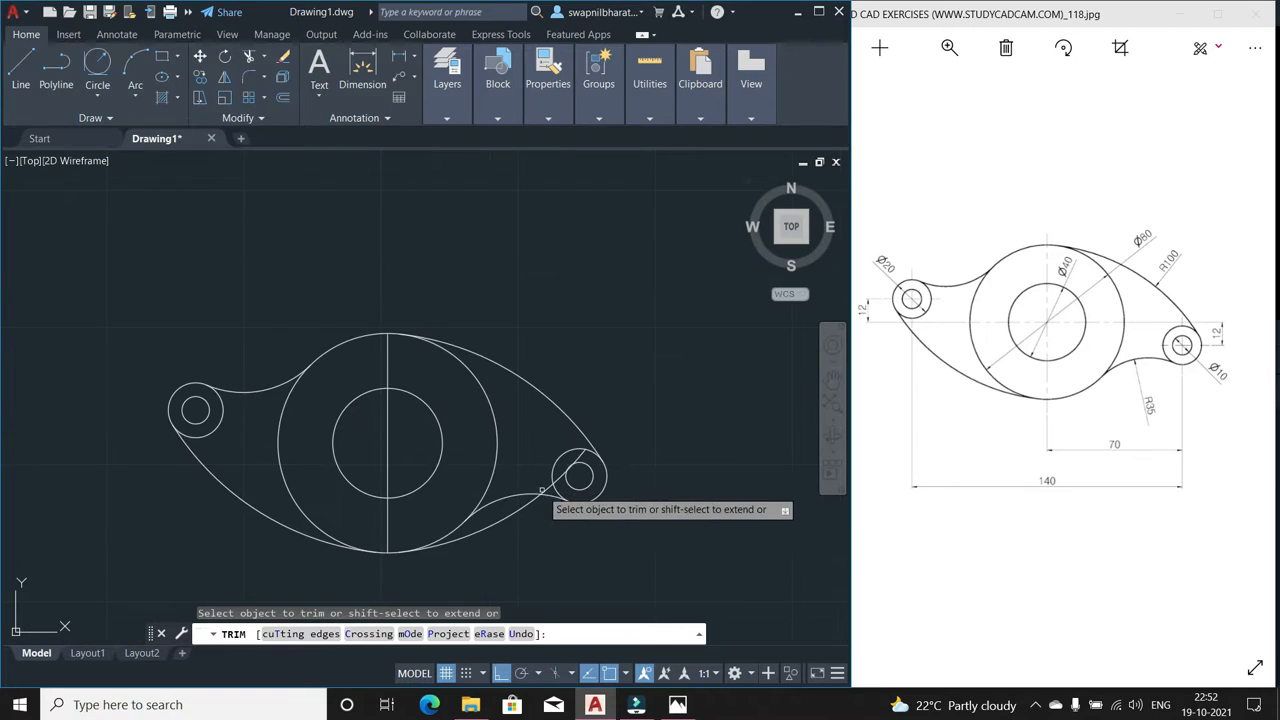
Trim the surplus lower-right radius 100 arc between the hub and the concave radius 35 arc
left_click(495, 538)
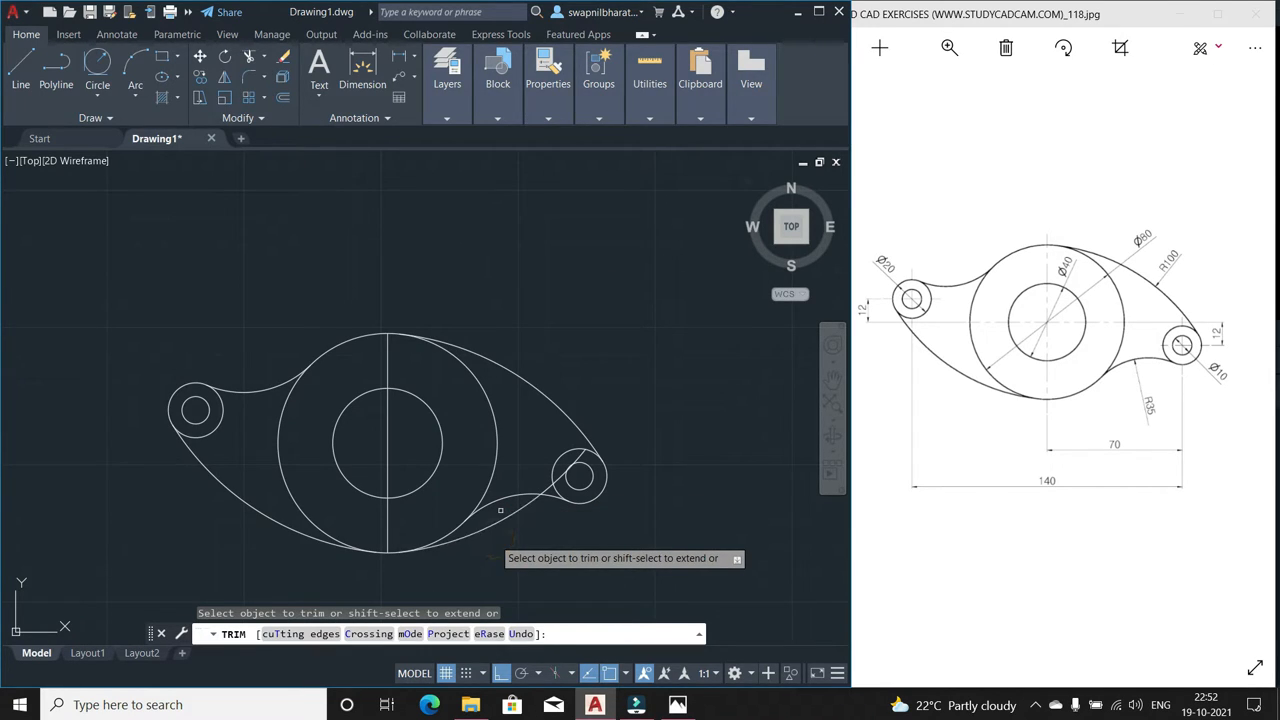
left_click(500, 511)
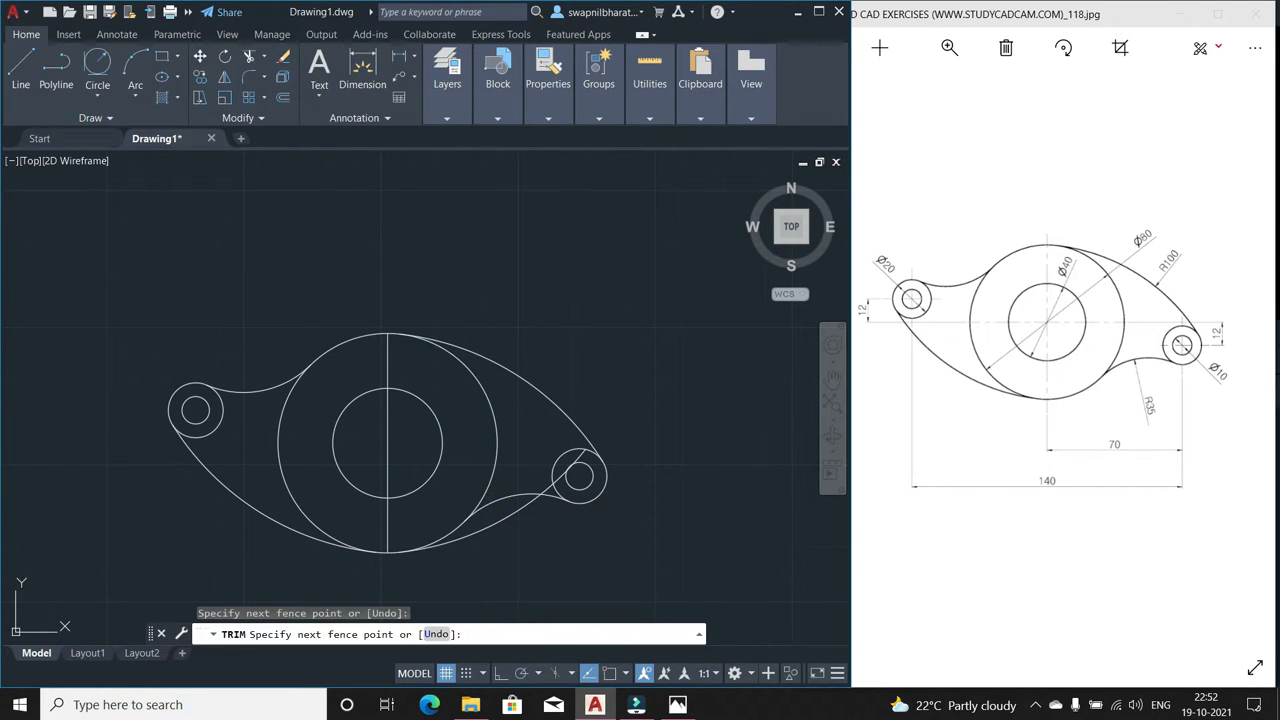
key("Escape")
type("tr")
key("Return")
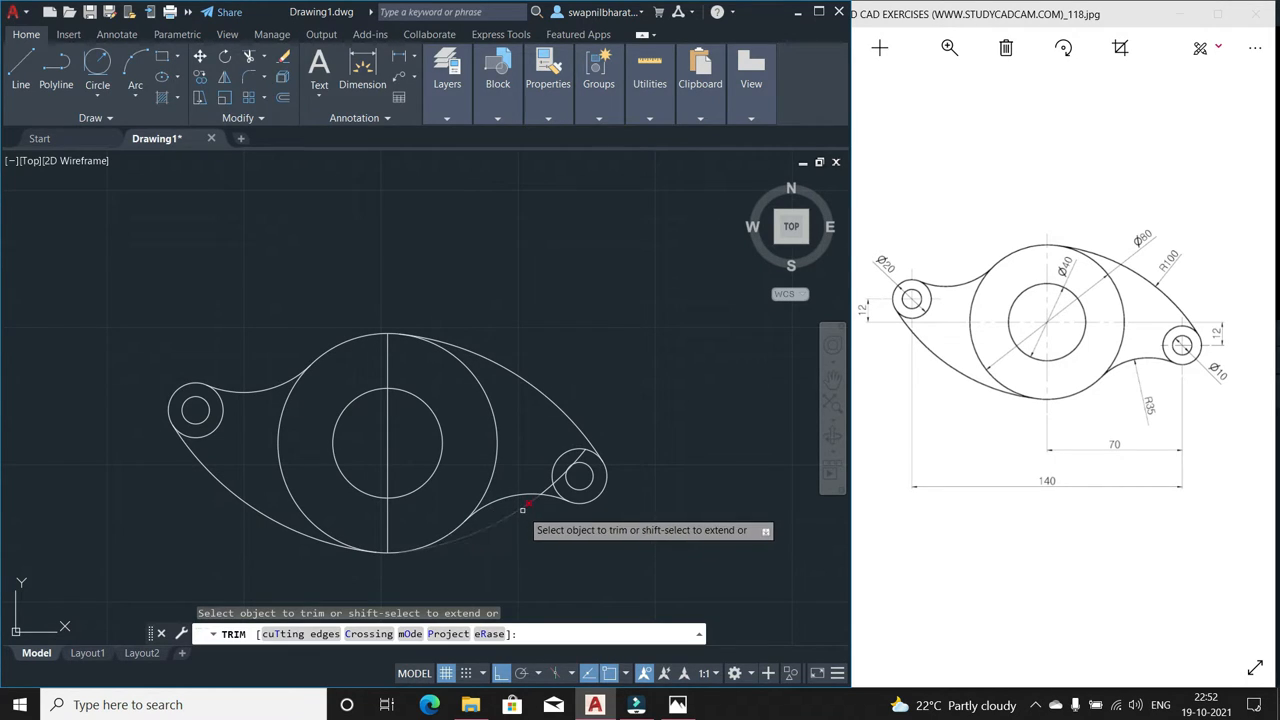
left_click(521, 509)
Trim the leftover arc segments crossing the lower-right lobe's two small circles and reaching the radius 35 arc
scroll(548, 497, "up", 6)
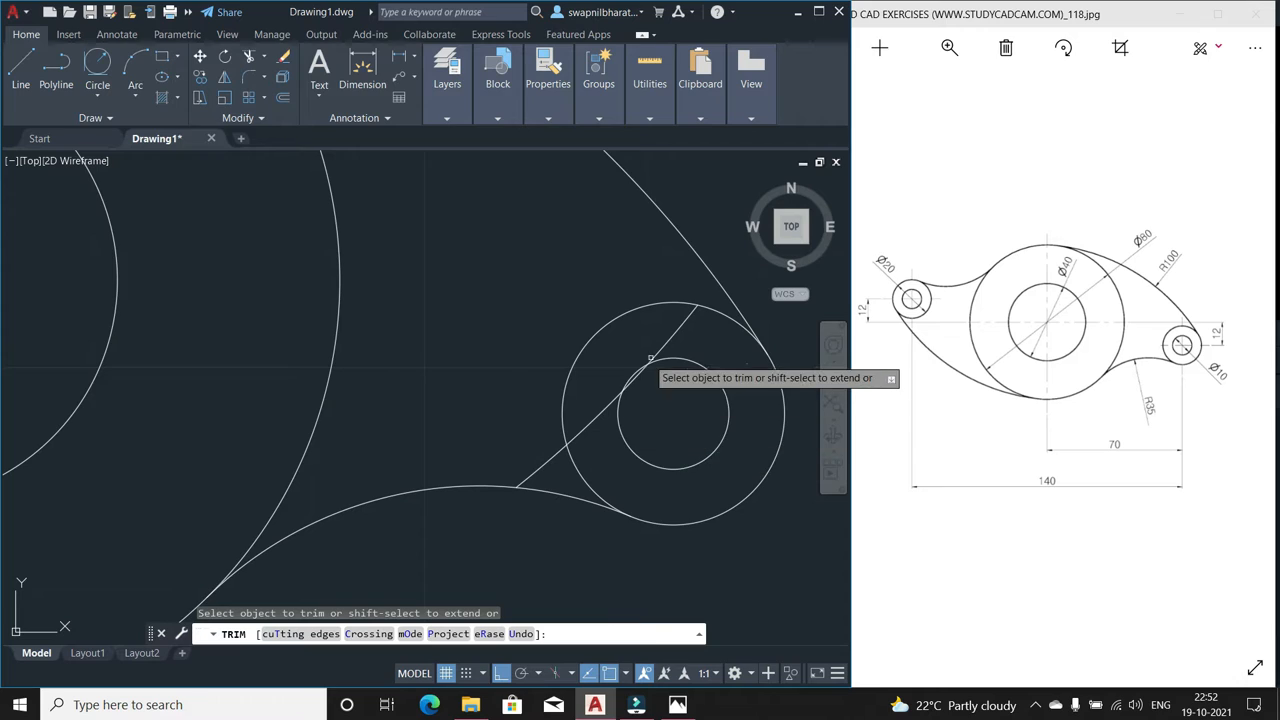
scroll(625, 362, "up", 3)
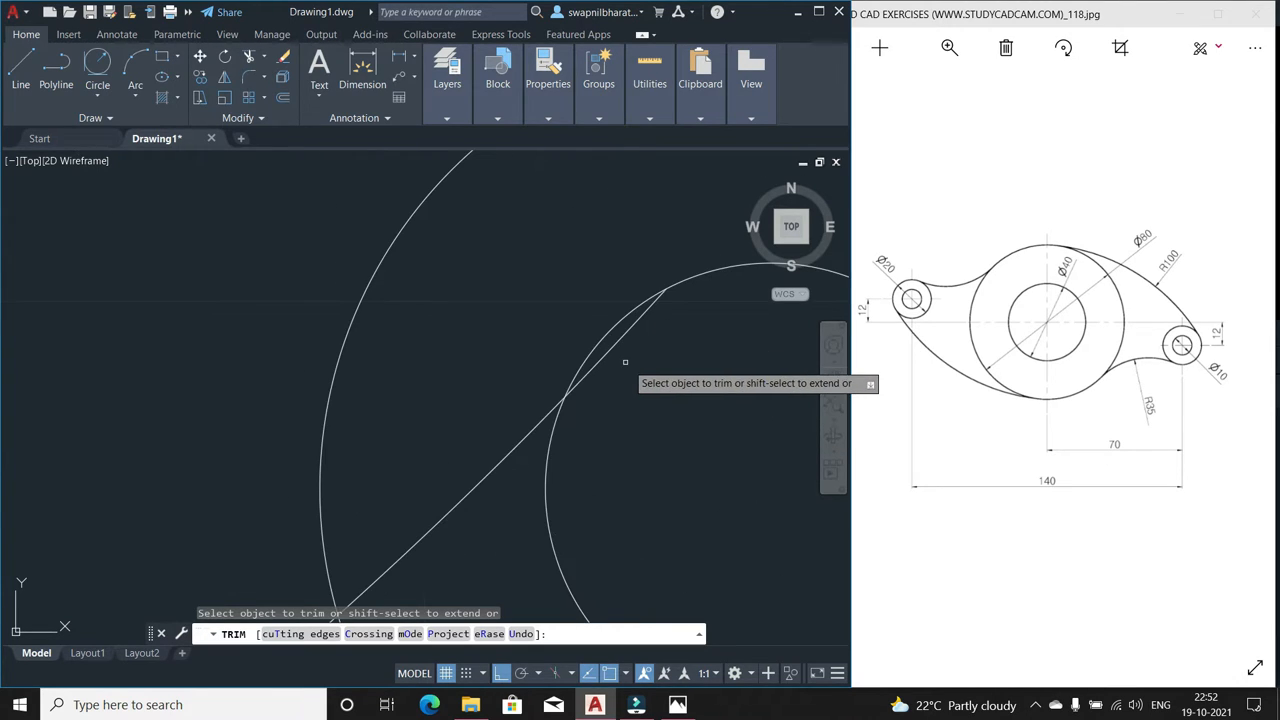
left_click(622, 338)
left_click(527, 432)
scroll(525, 425, "down", 4)
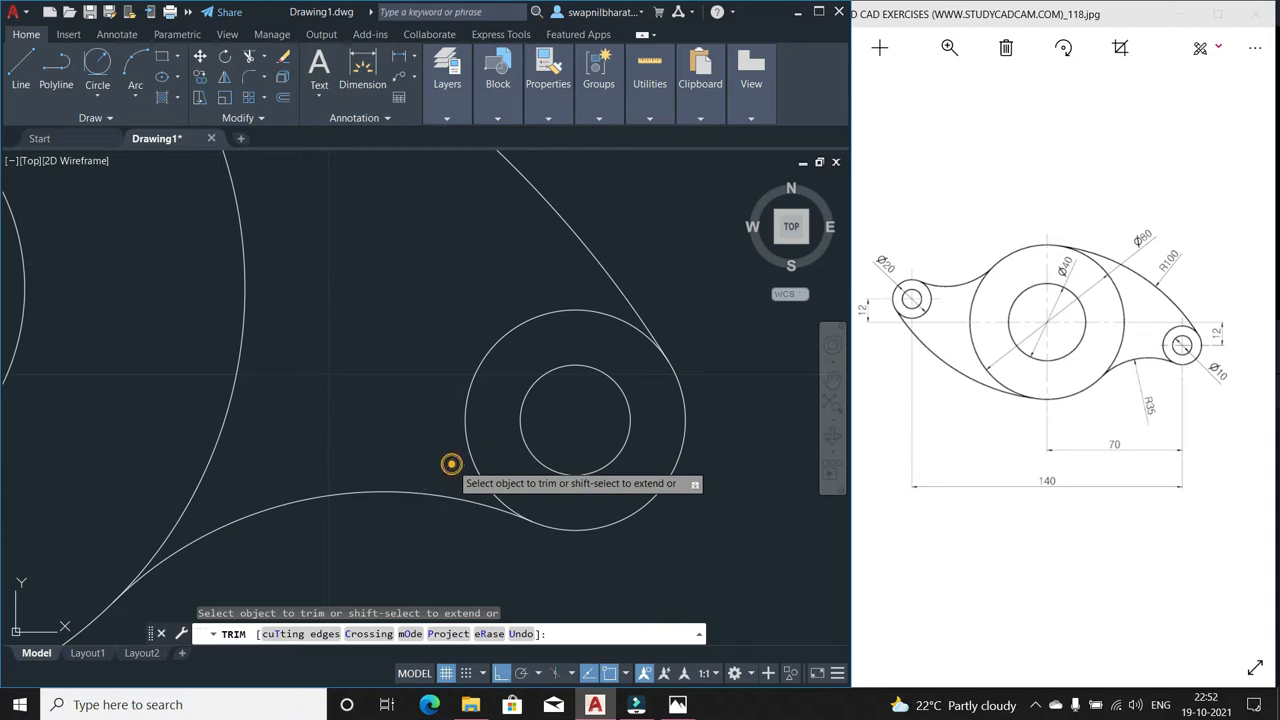
scroll(451, 463, "down", 4)
scroll(455, 470, "up", 3)
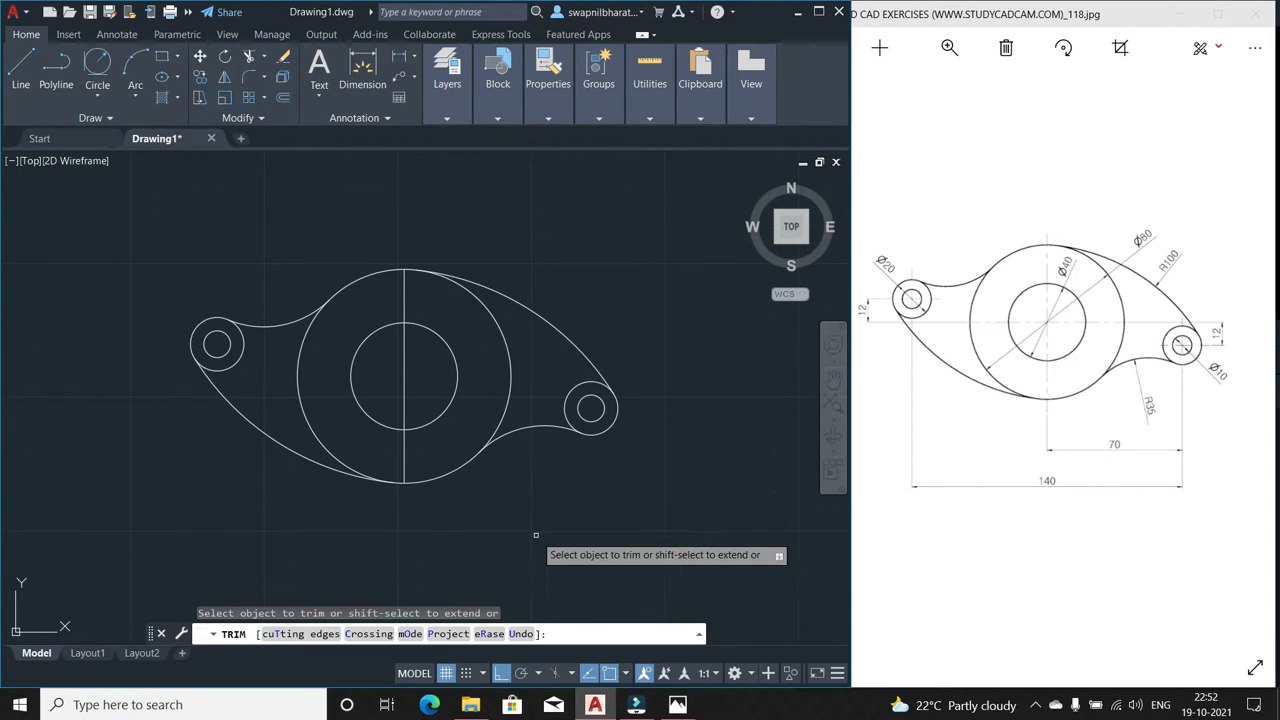
key("Escape")
Delete the vertical mirror line through the hub
left_click(404, 298)
key("Delete")
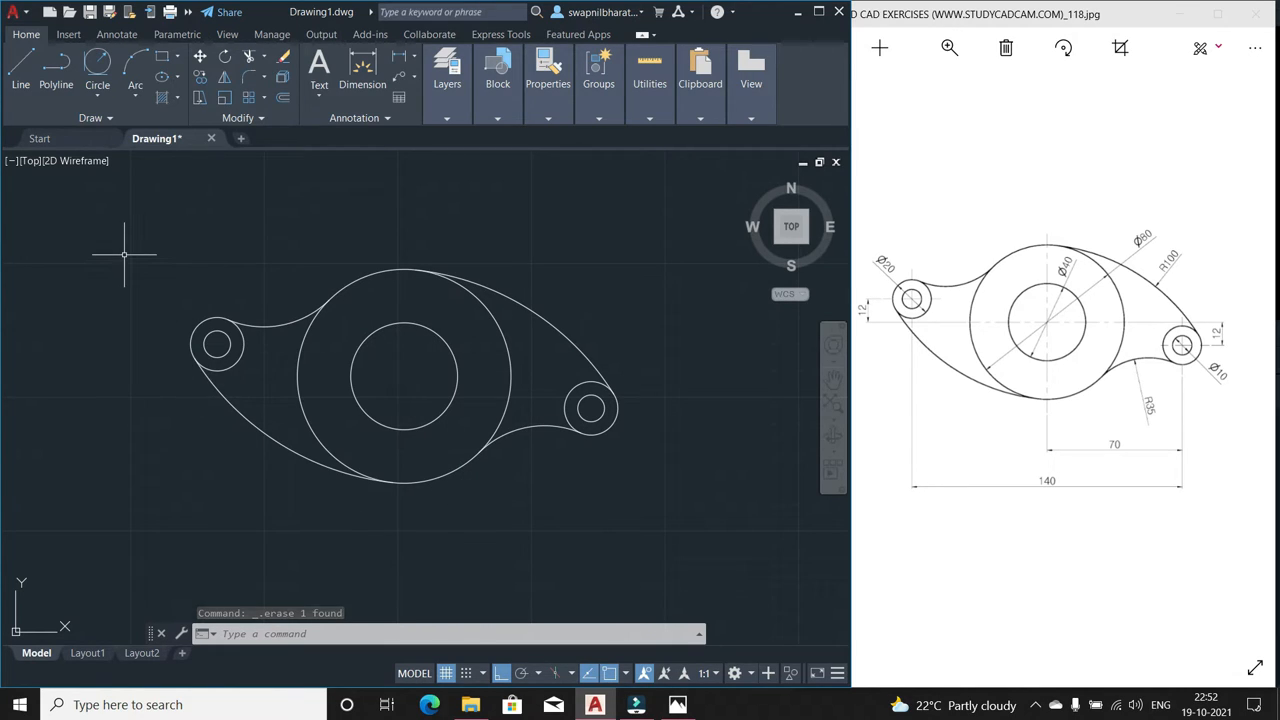
Add center marks to the left small circle, the large hub circle and the right small circle
type("CENTRma")
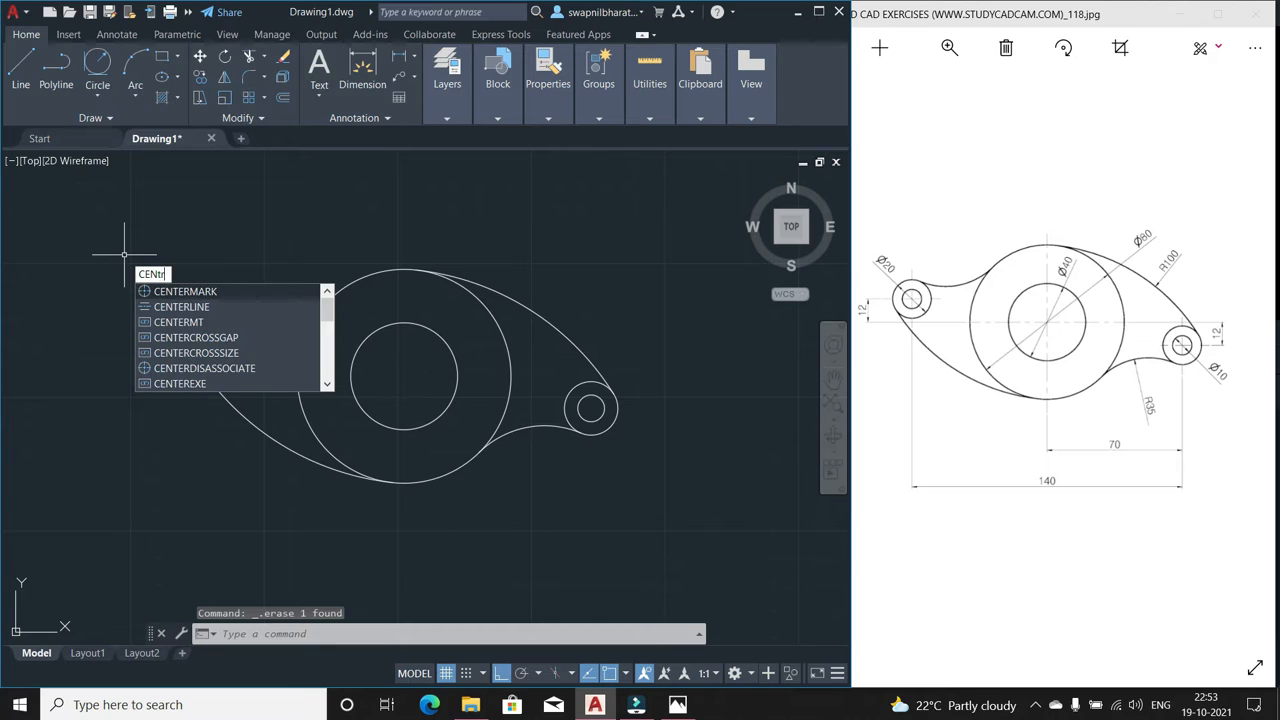
type("rk")
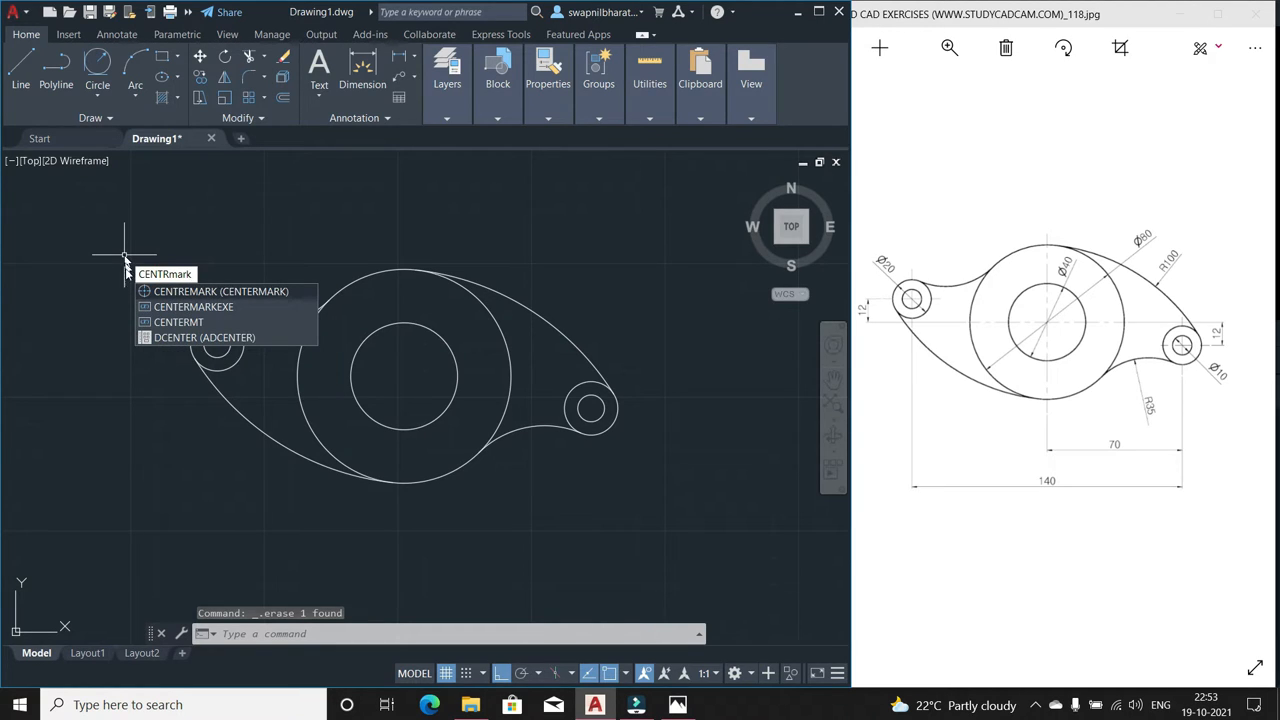
left_click(145, 293)
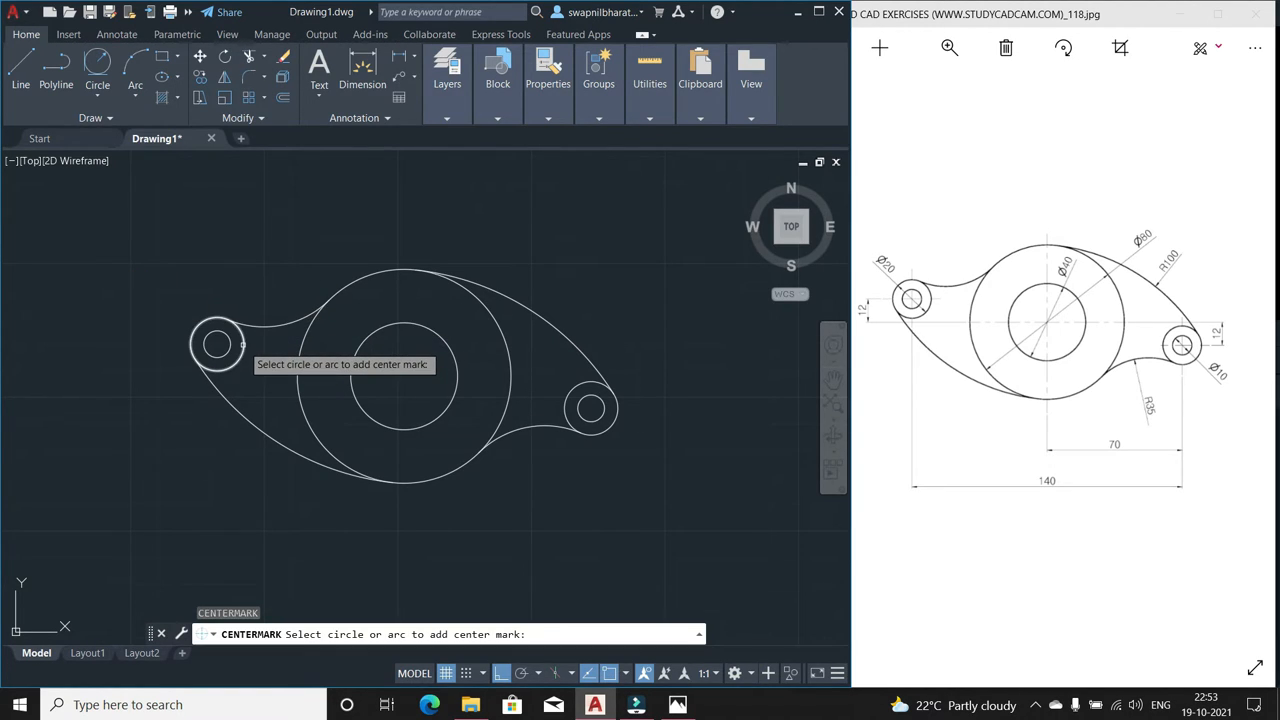
left_click(474, 294)
left_click(573, 386)
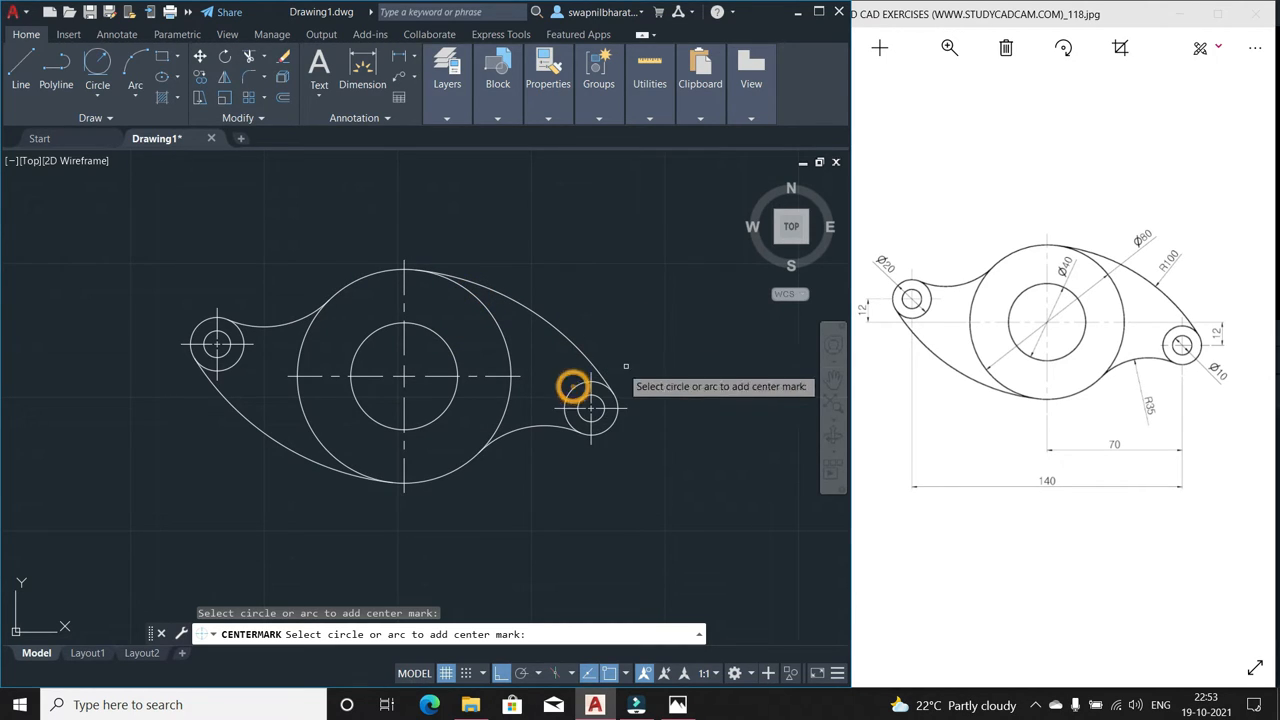
Turn off object snap and dimension the diameter of the left lobe's outer circle, placing the text to its upper left
key("Escape")
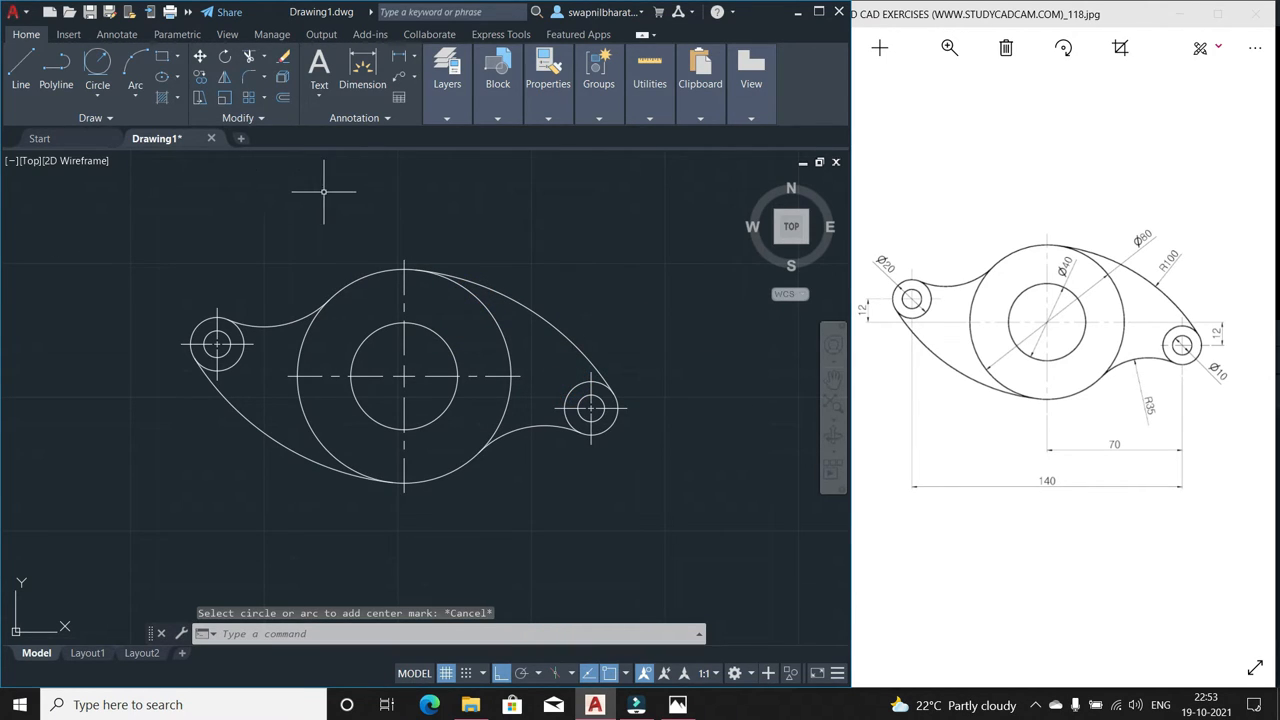
left_click(610, 672)
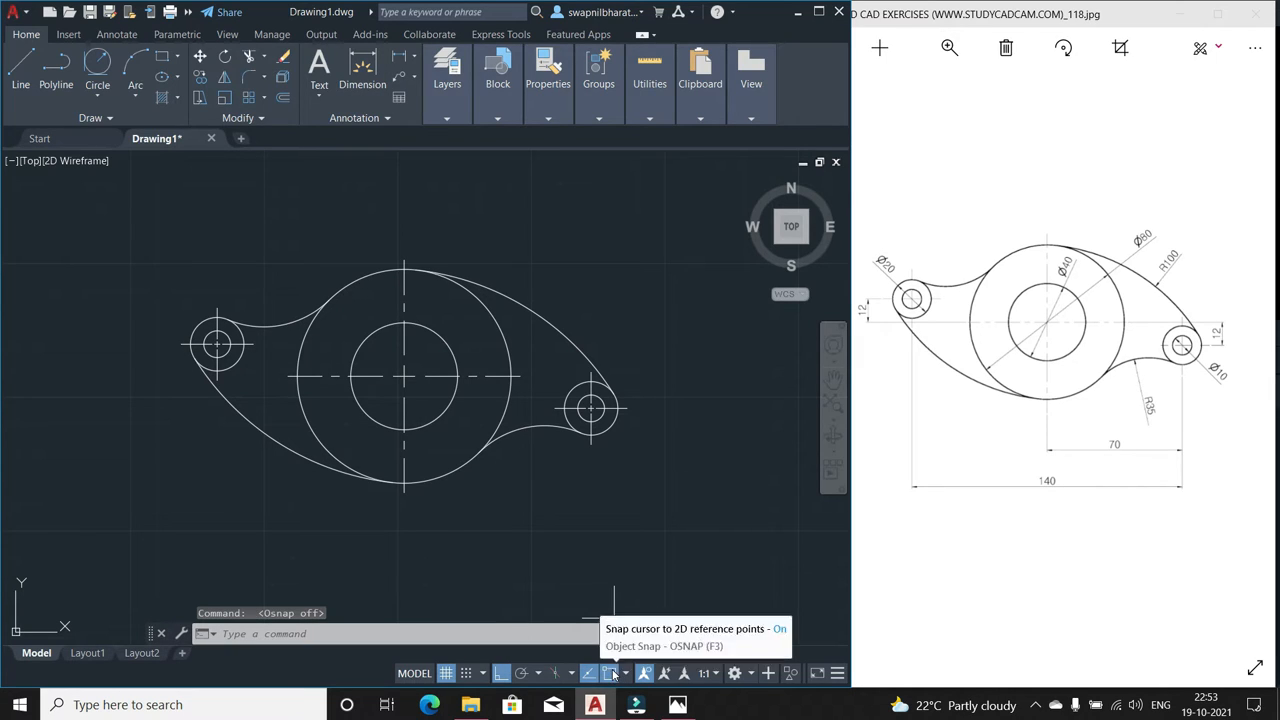
left_click(366, 78)
left_click(195, 326)
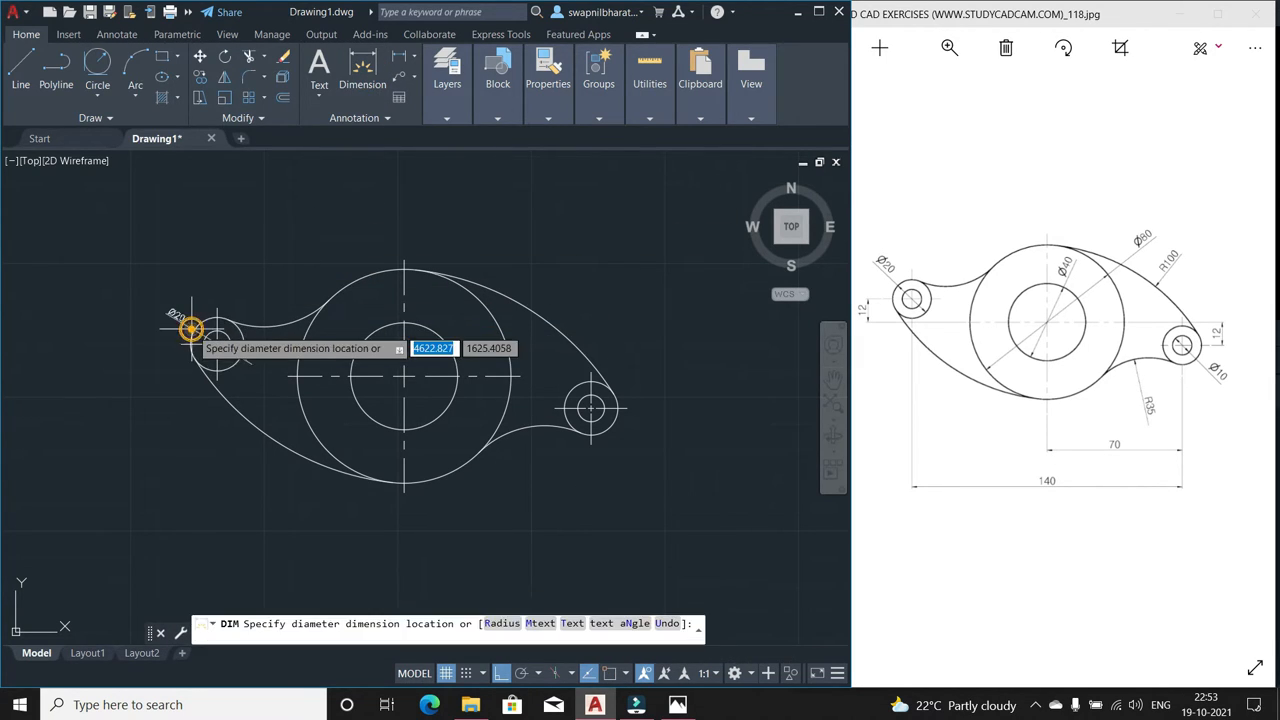
left_click(148, 287)
Dimension the diameter of the left lobe's inner hole, placing the text to its lower left
scroll(227, 379, "up", 5)
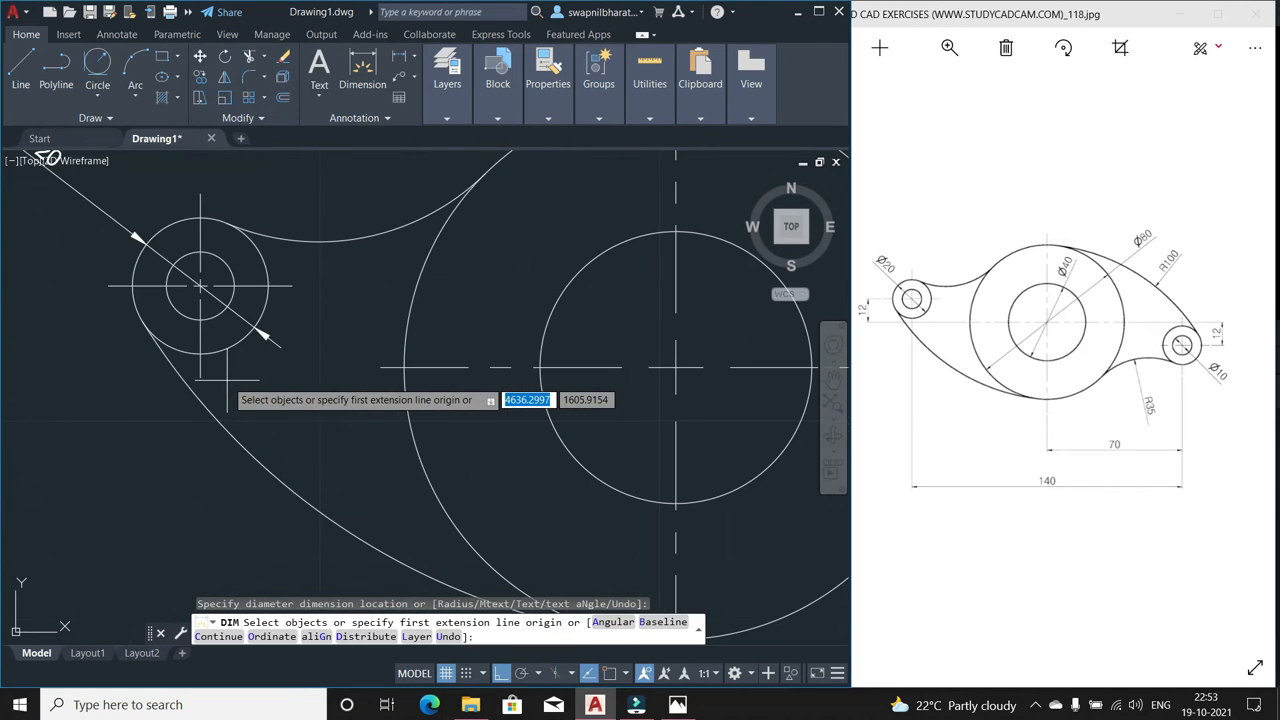
scroll(227, 379, "down", 3)
left_click(195, 333)
left_click(132, 358)
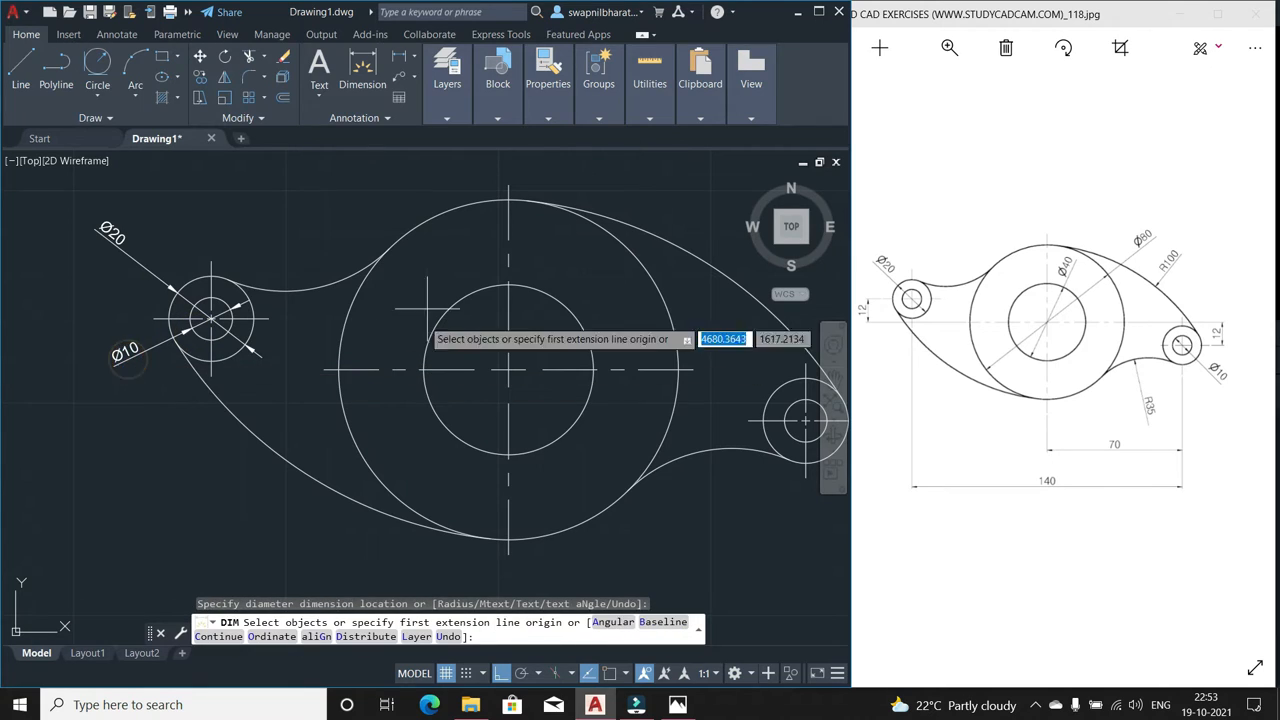
Dimension the diameter of the hub's outer circle and the radius of the large lower-left tangent arc, with both texts outside the outline
left_click(417, 222)
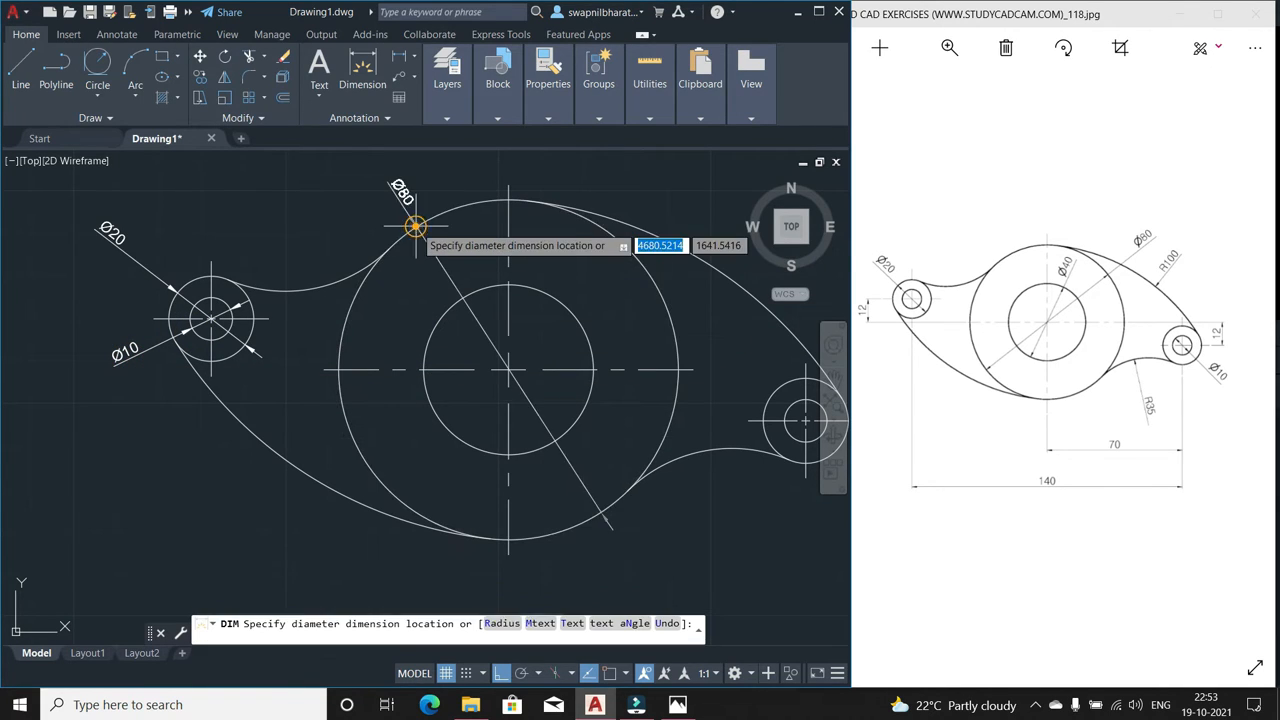
left_click(358, 185)
scroll(573, 291, "down", 2)
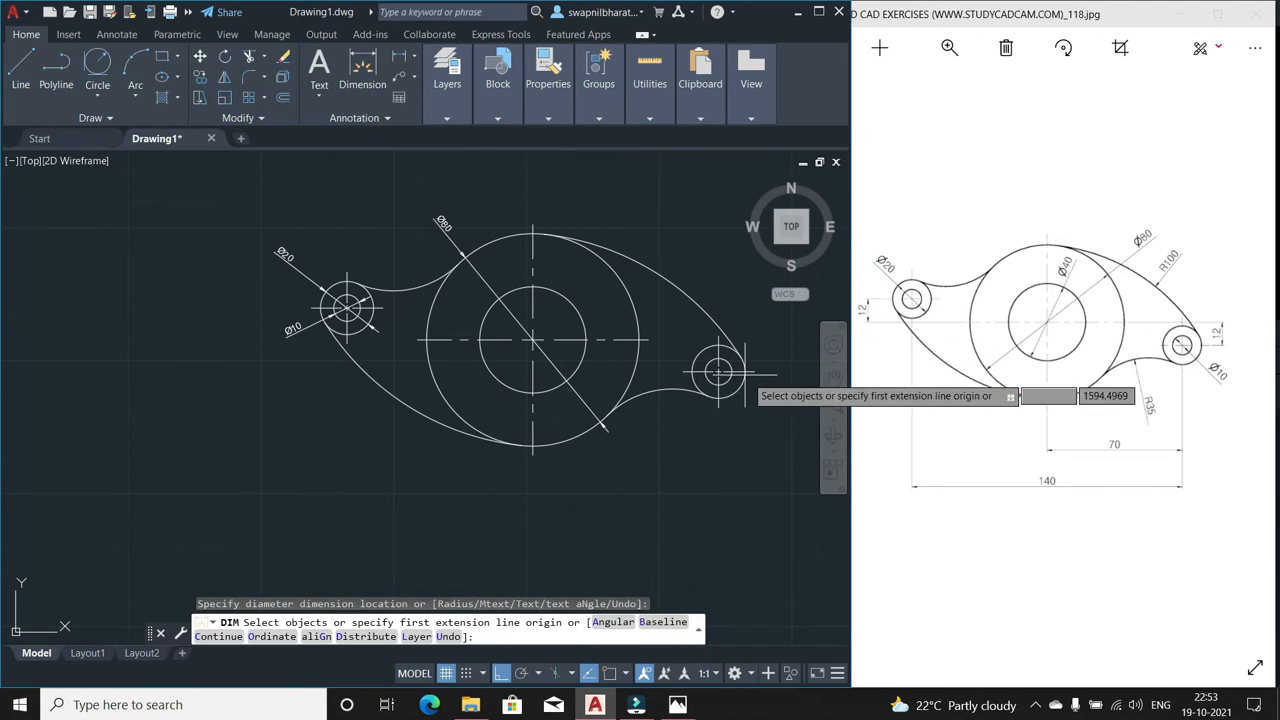
left_click(378, 388)
left_click(371, 414)
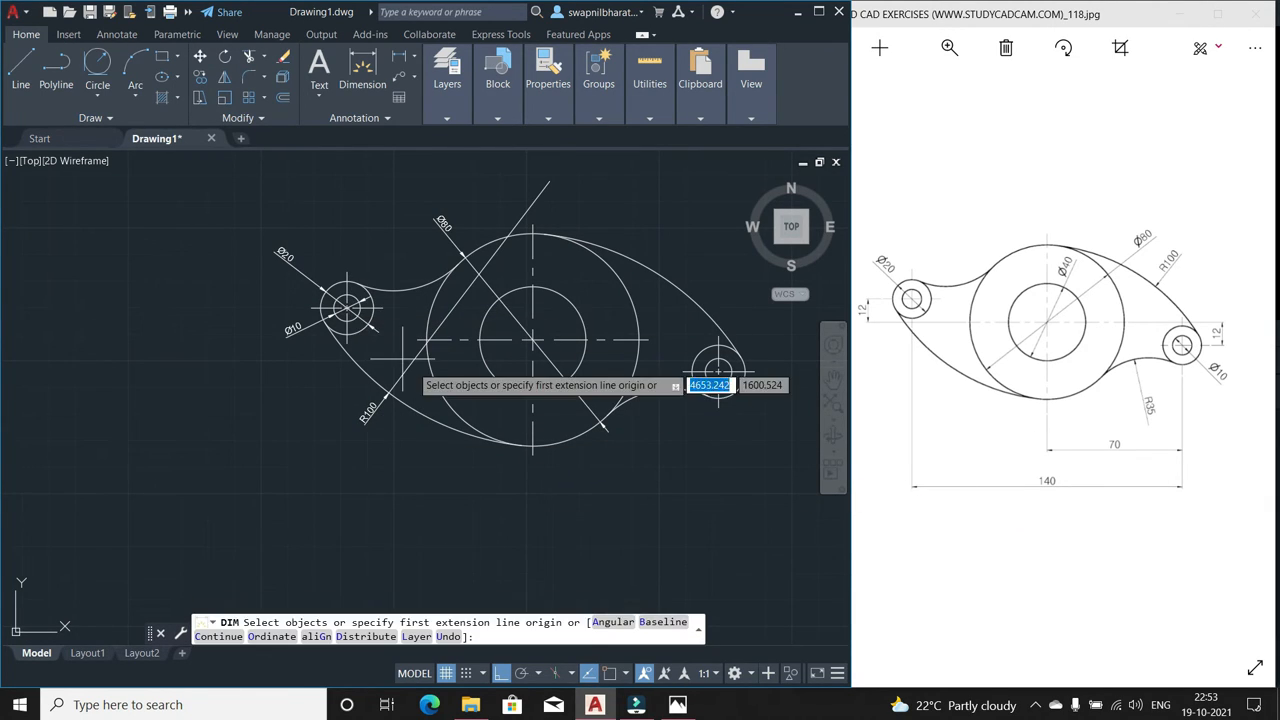
Dimension the horizontal distance from the left hole's center to the hub center, placing it below the flange
left_click(347, 307)
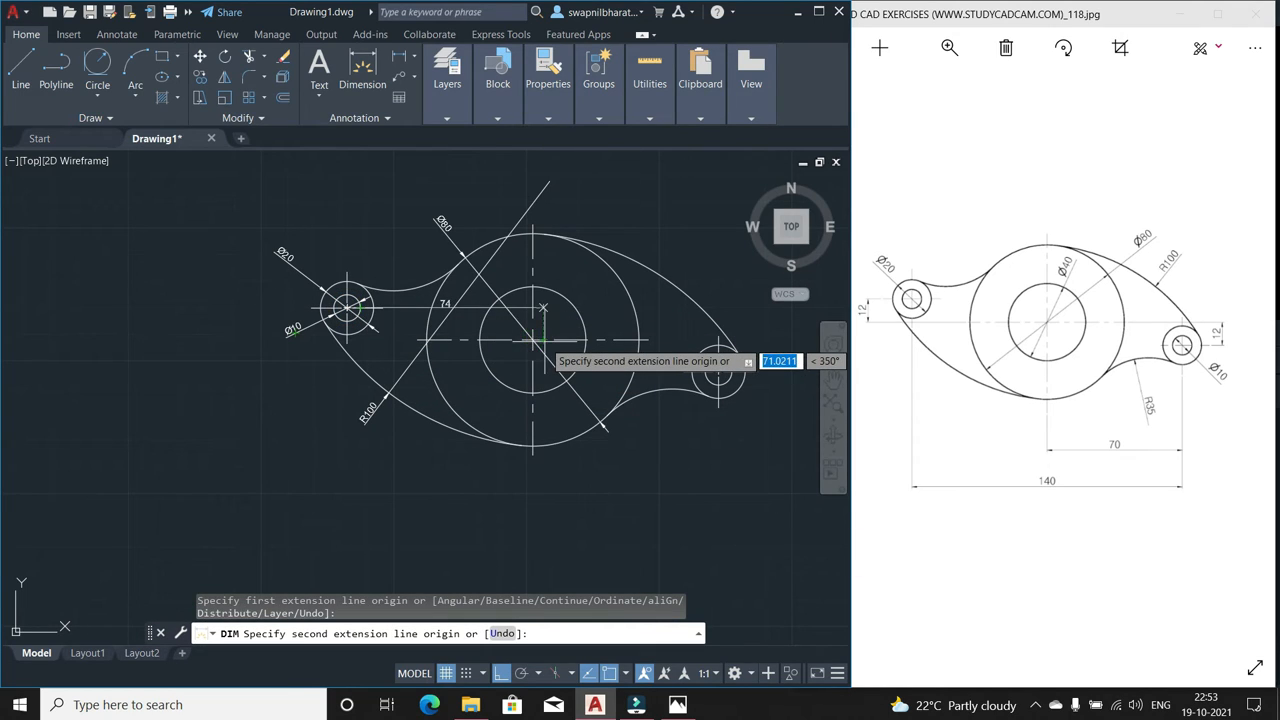
left_click(533, 340)
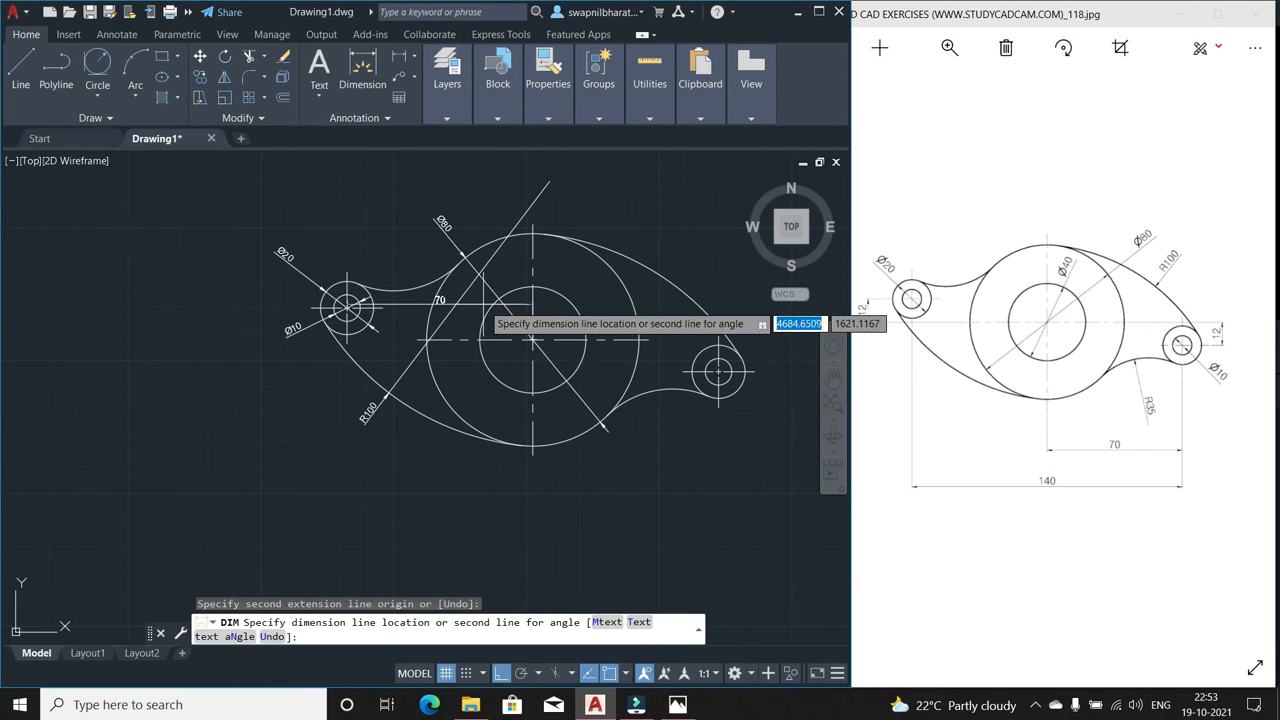
left_click(456, 503)
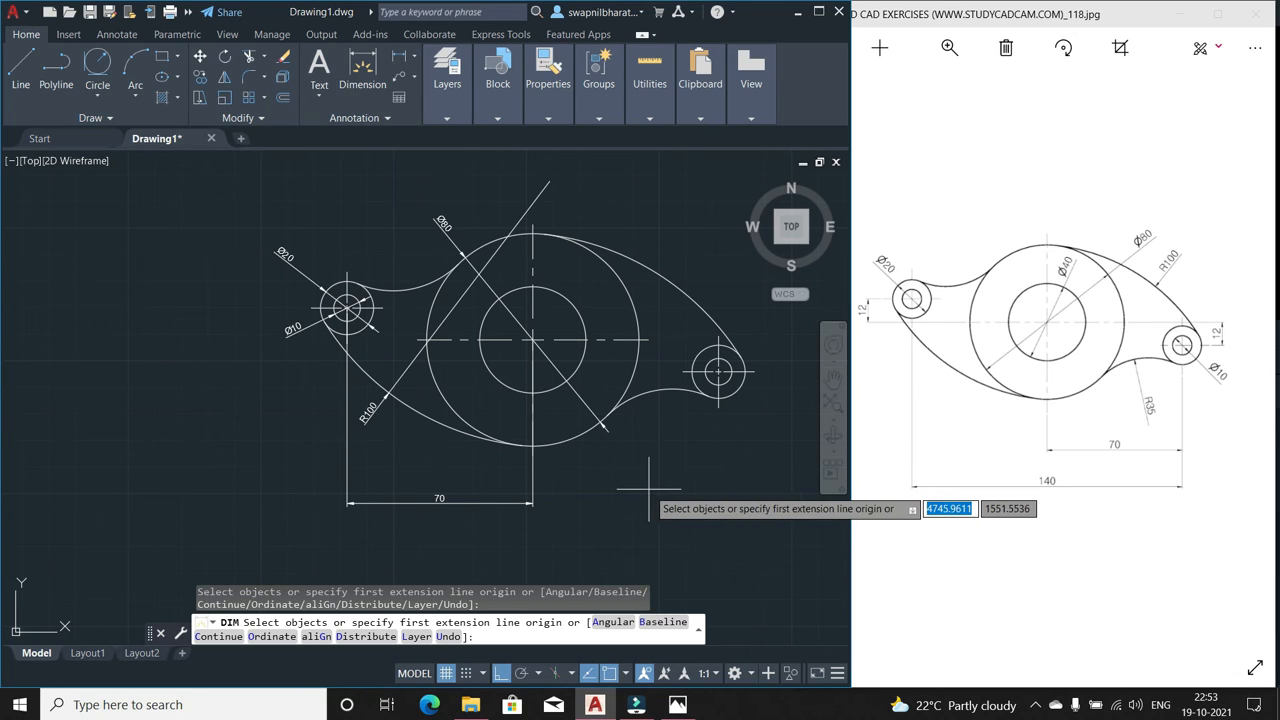
Dimension the vertical offset between the left hole's center and the hub's horizontal centerline, placing it left of the flange
key("Return")
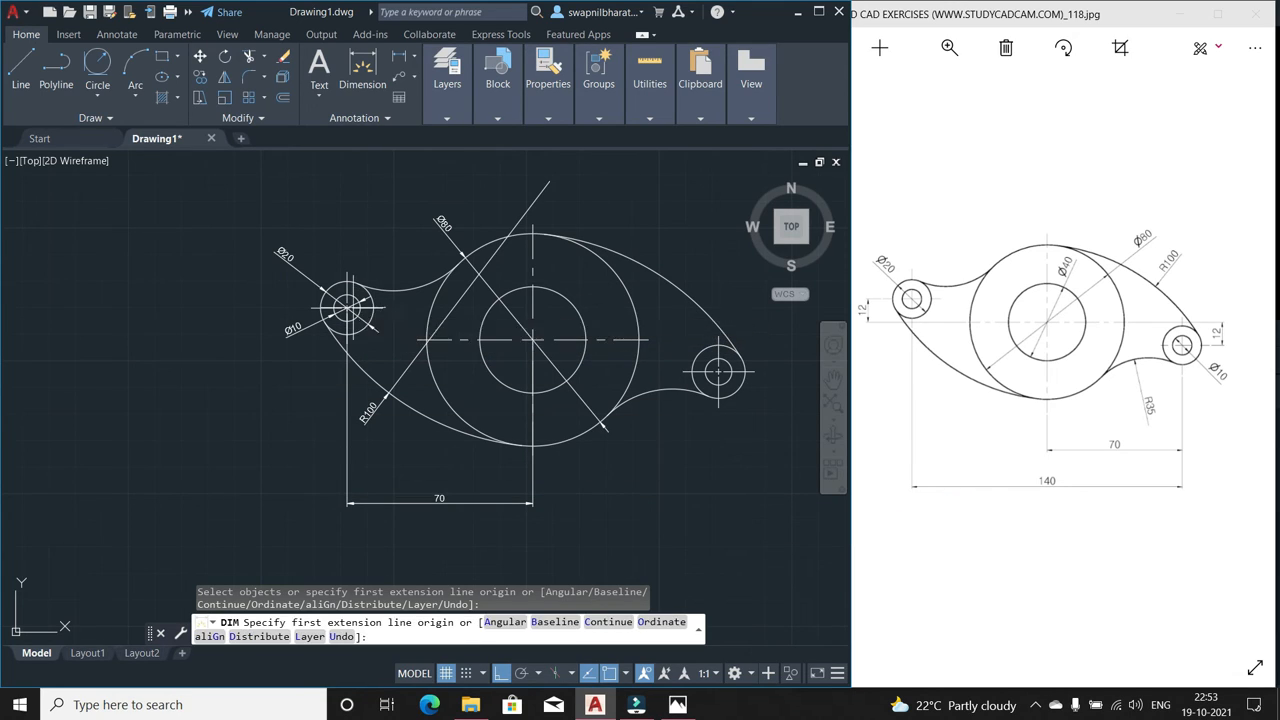
left_click(347, 307)
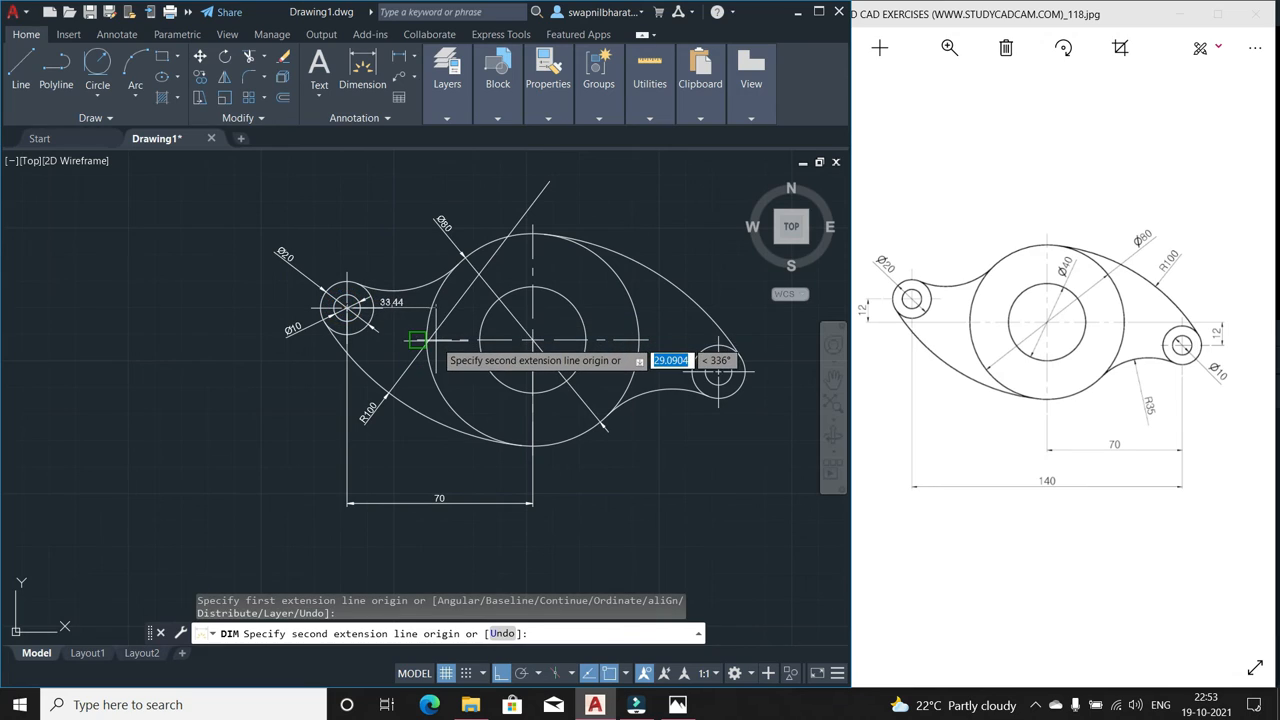
left_click(417, 341)
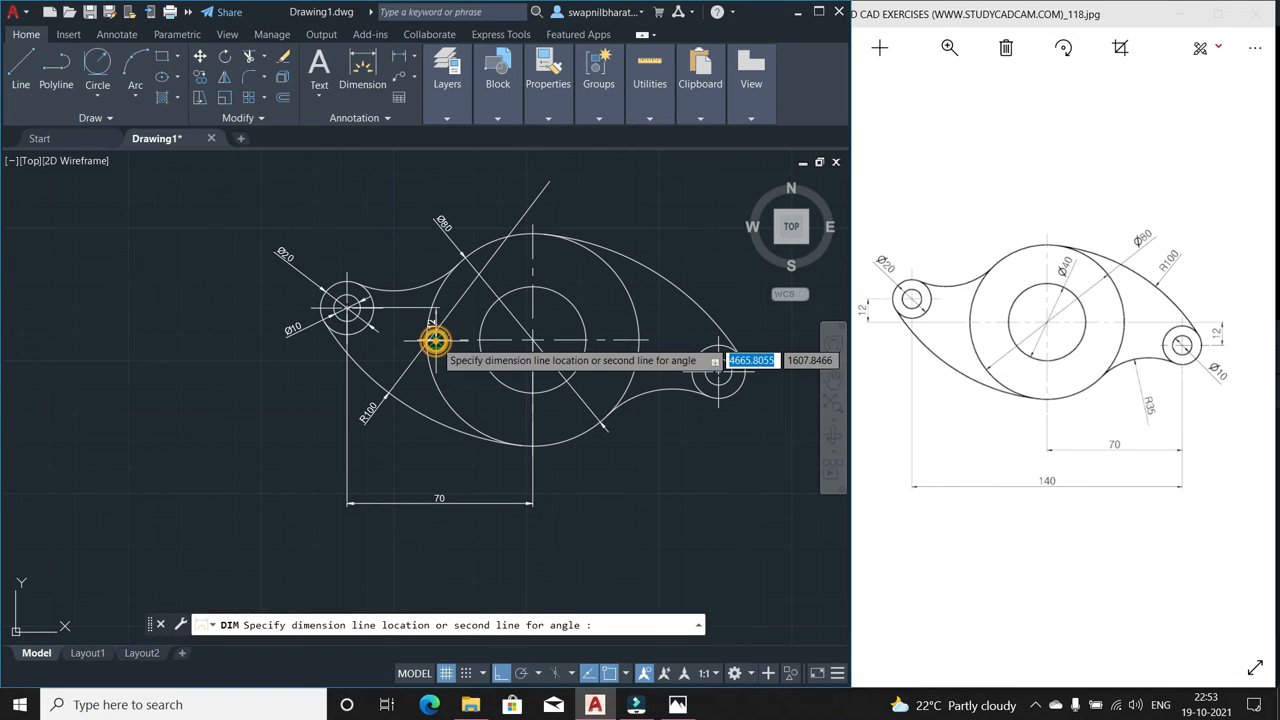
left_click(228, 325)
key("Escape")
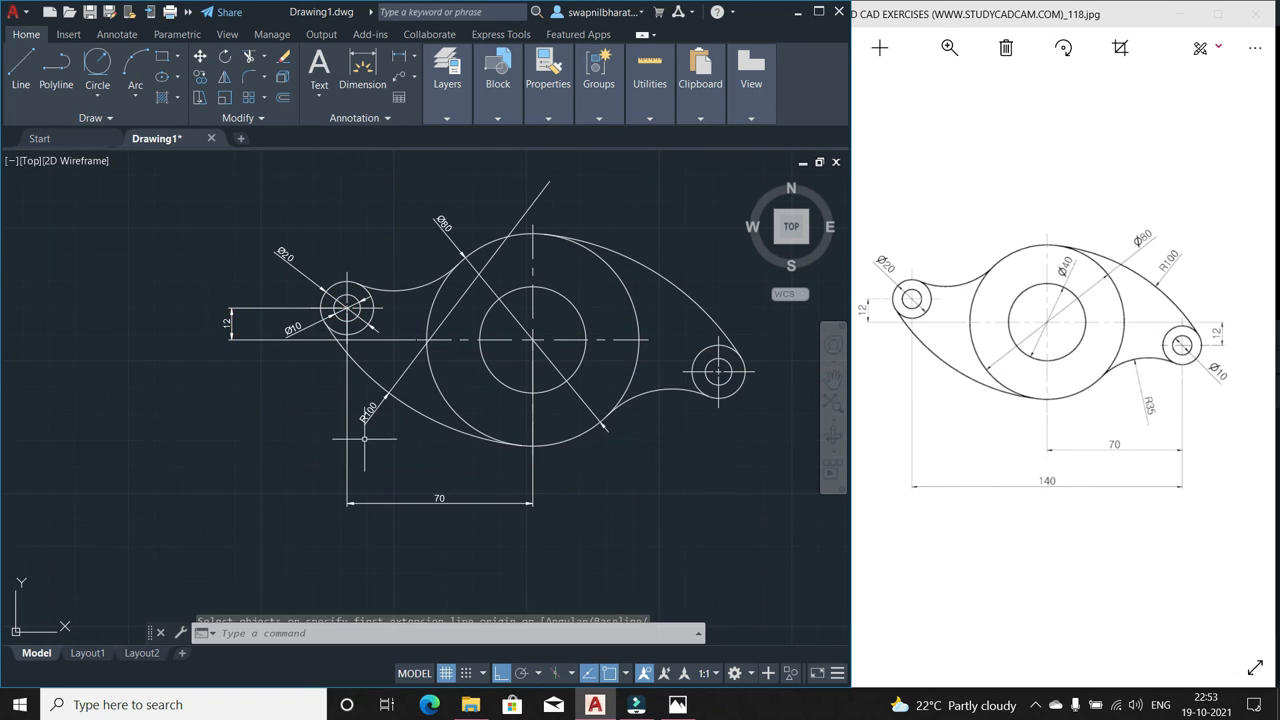